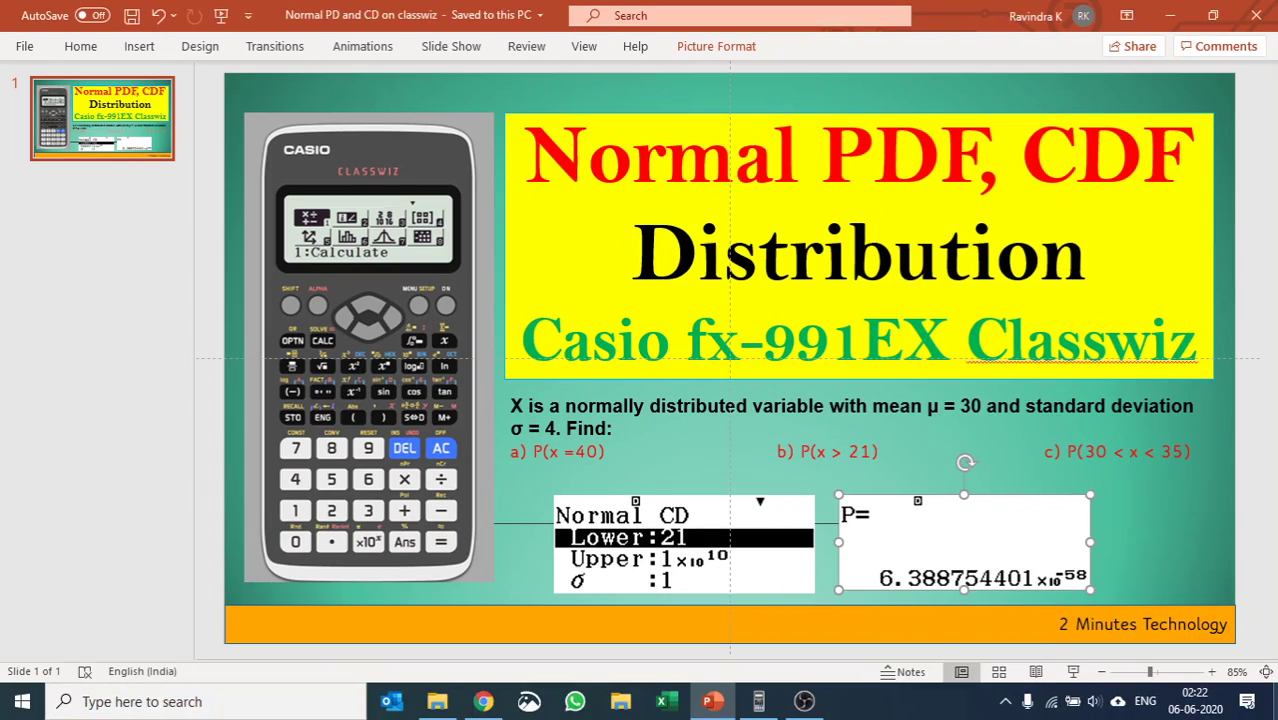
# Step: Switch to the fx-570/991EX Emulator and open the calculator's Distribution mode
pyautogui.click(712, 701)
pyautogui.click(759, 705)
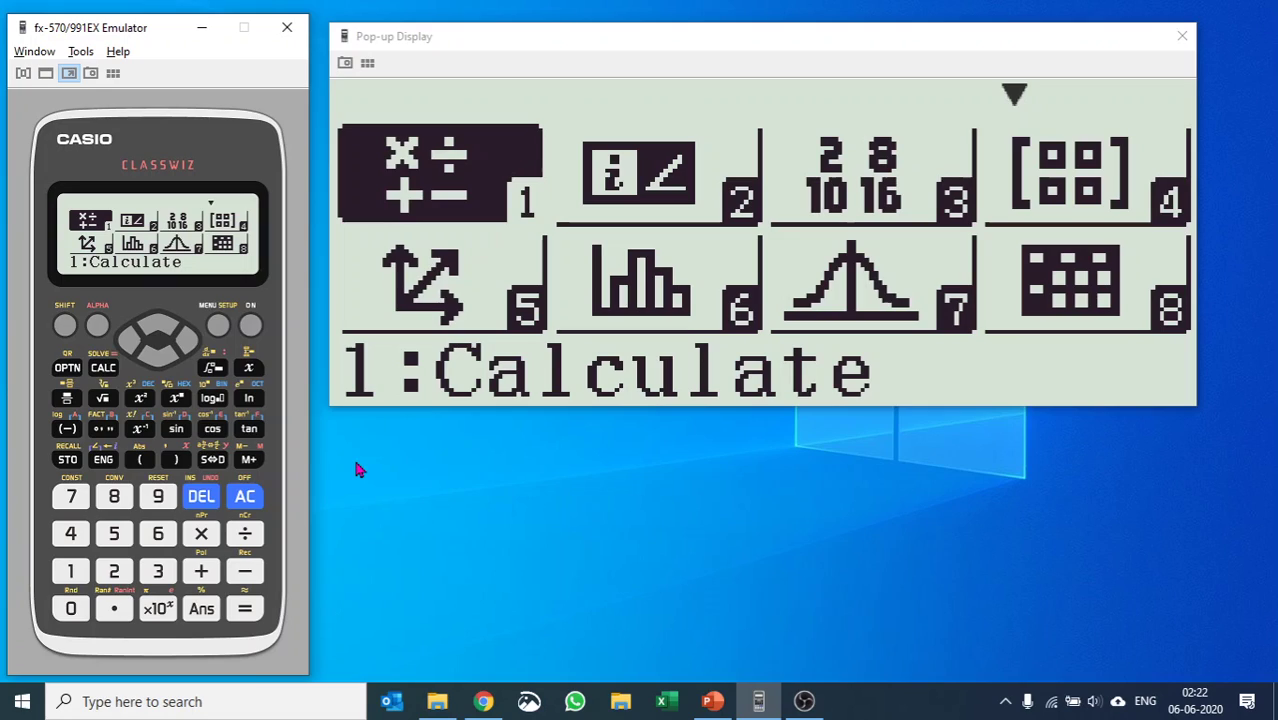
pyautogui.click(155, 358)
pyautogui.click(188, 343)
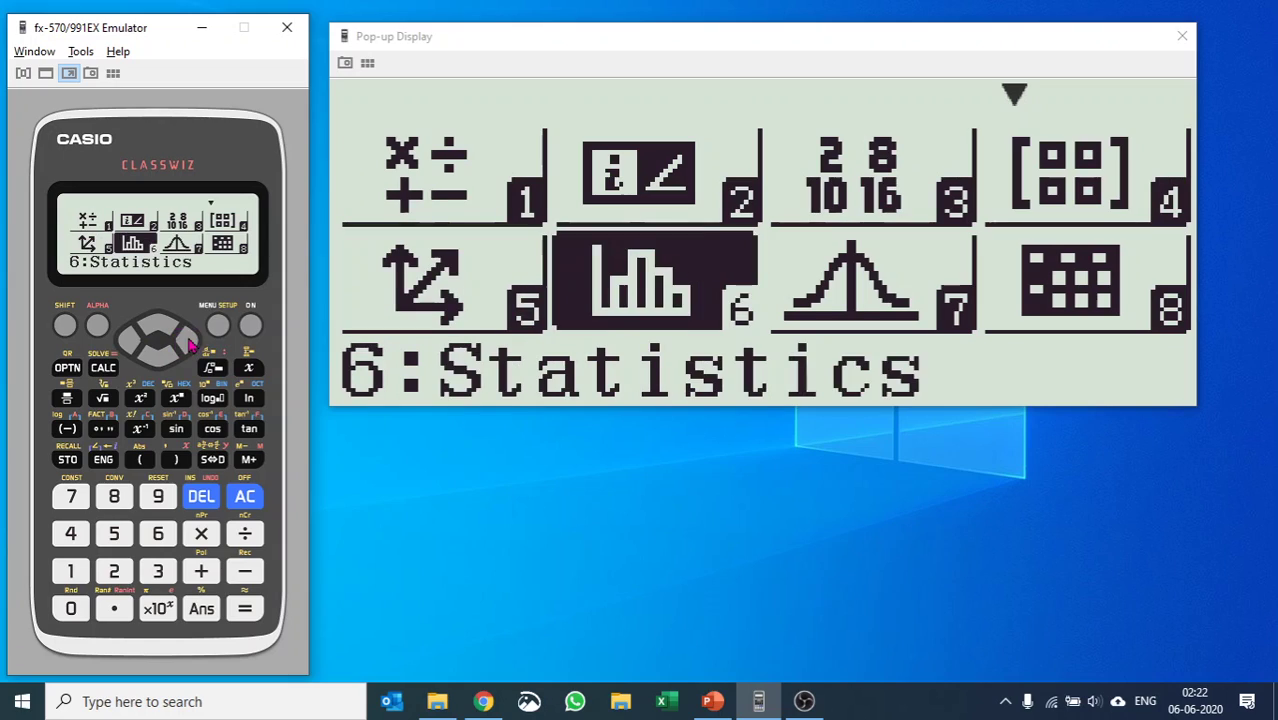
pyautogui.click(188, 343)
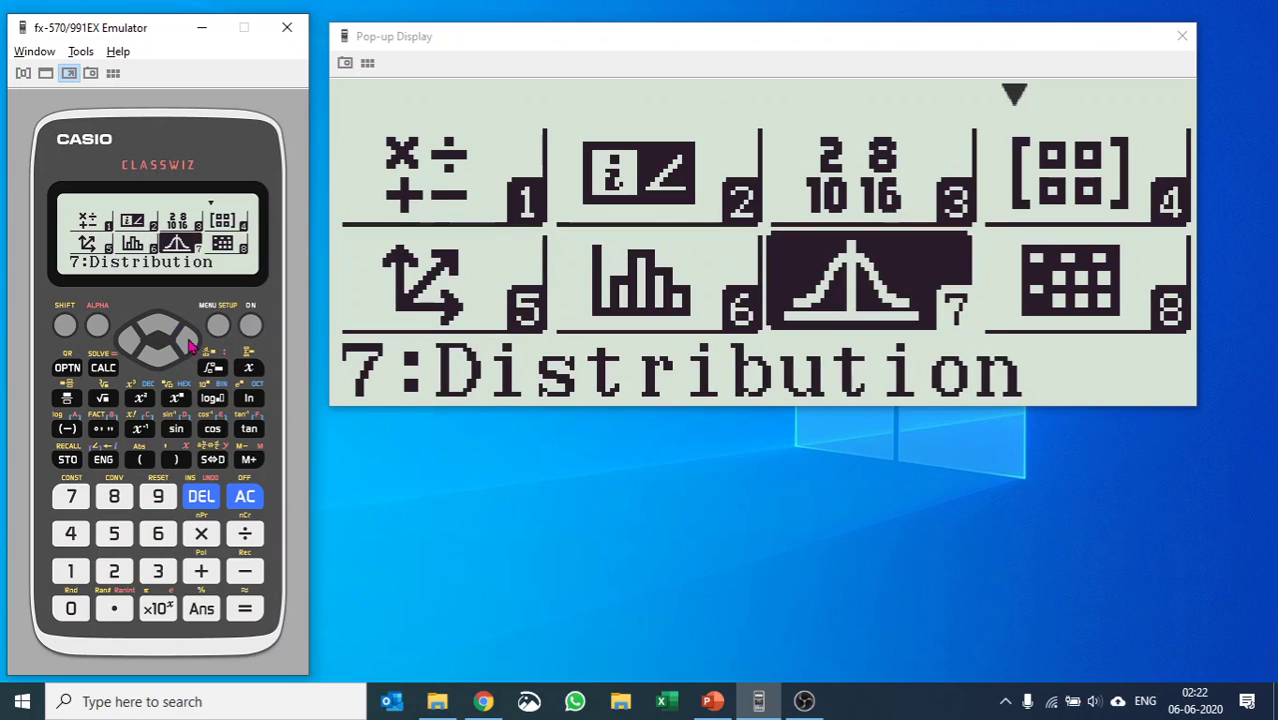
pyautogui.click(244, 612)
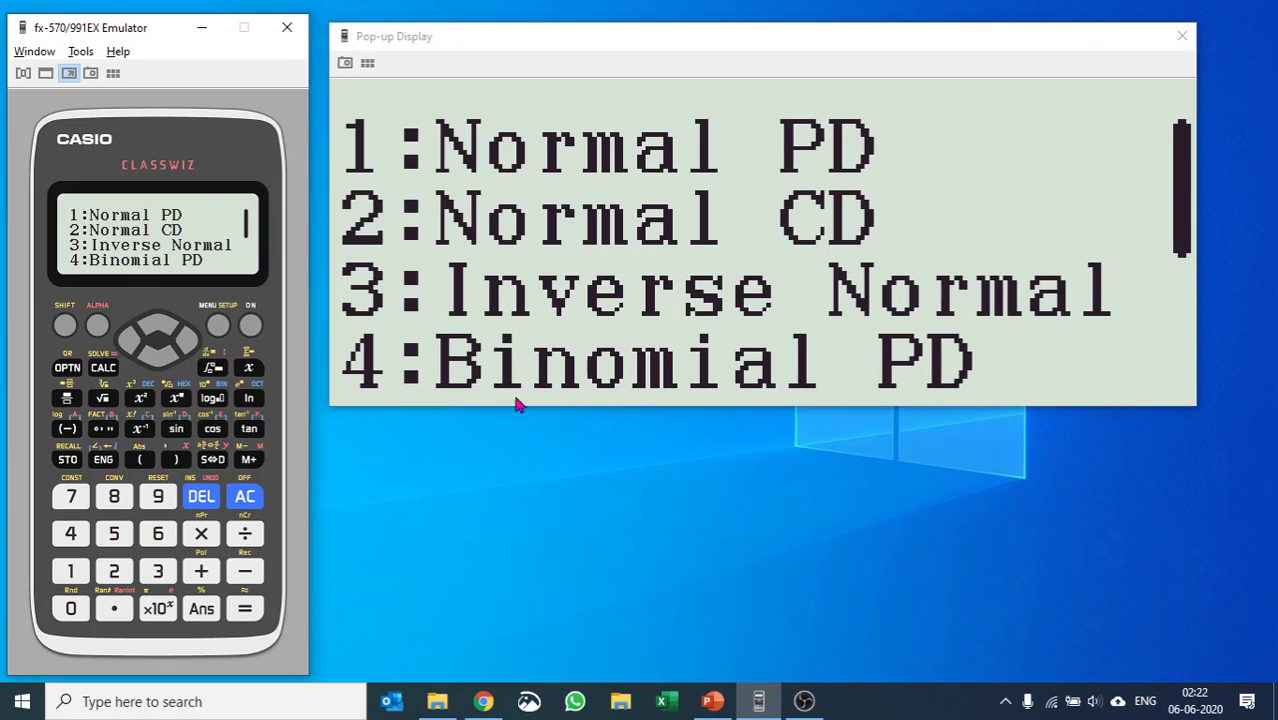
# Step: Switch to PowerPoint and examine the normal distribution problem's mean, standard deviation and parts a, b and c
pyautogui.click(713, 701)
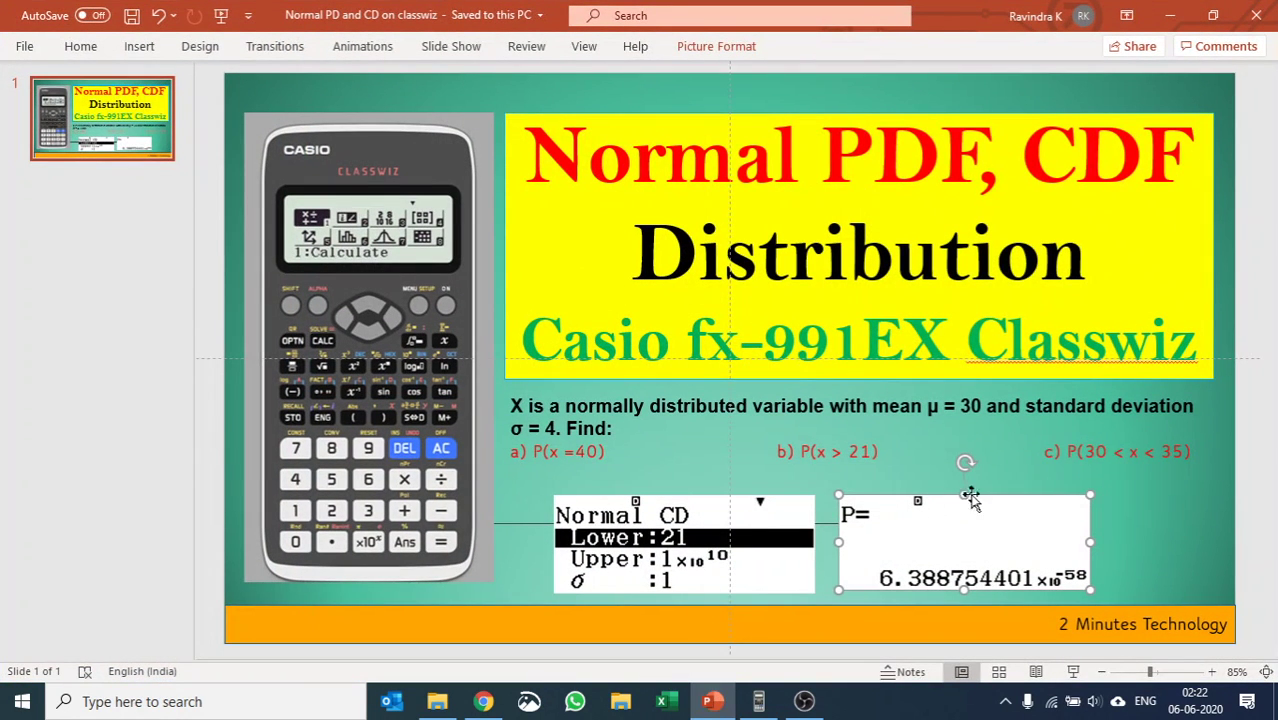
pyautogui.moveTo(515, 404); pyautogui.dragTo(619, 430)
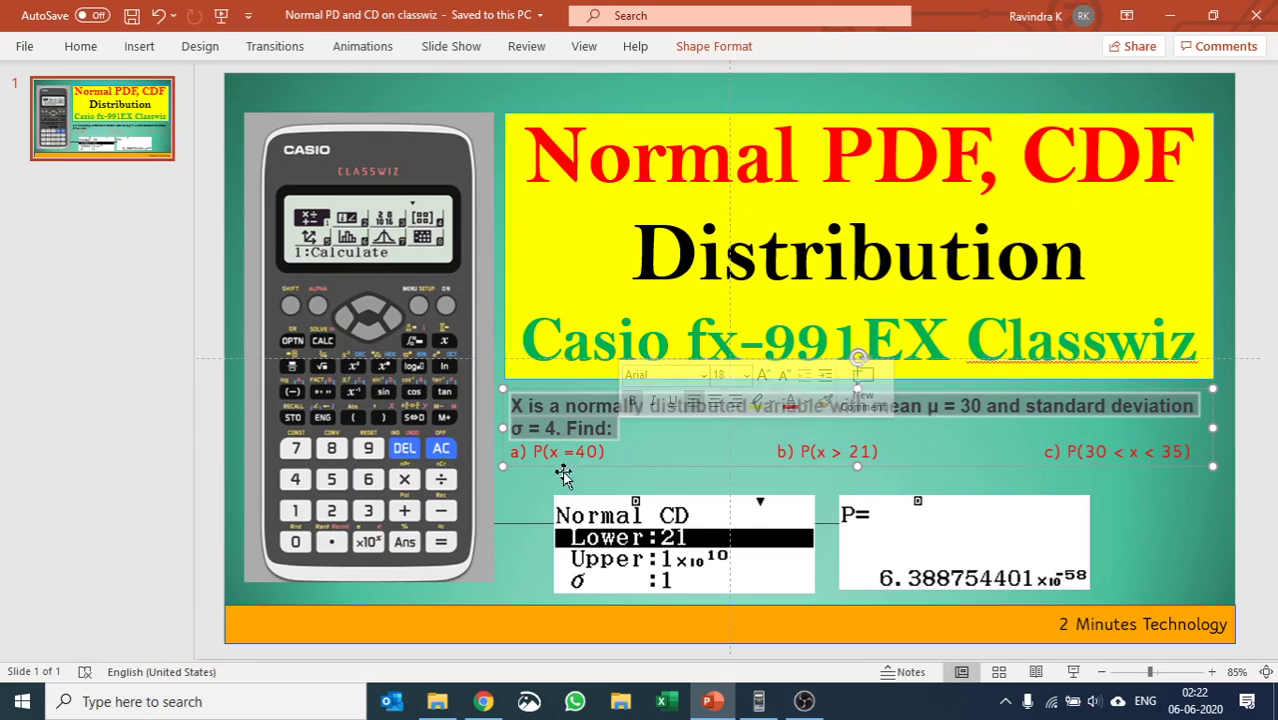
pyautogui.click(578, 453)
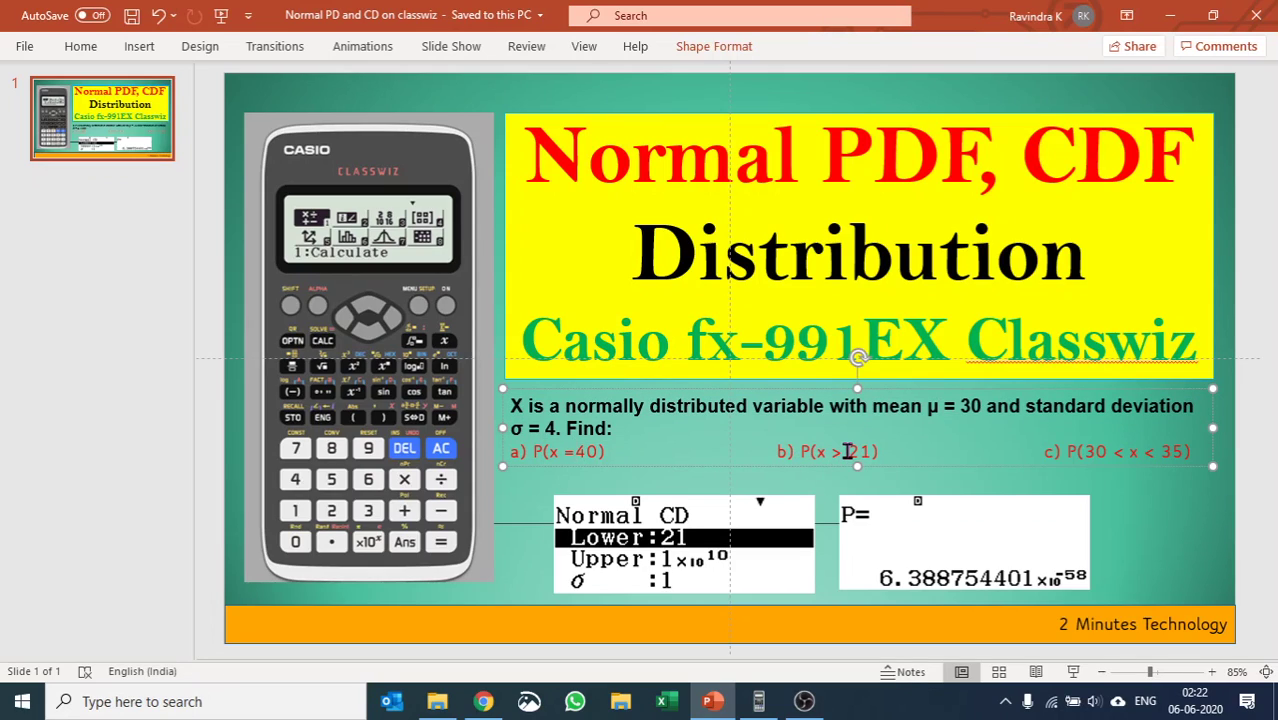
pyautogui.moveTo(847, 452); pyautogui.dragTo(858, 452)
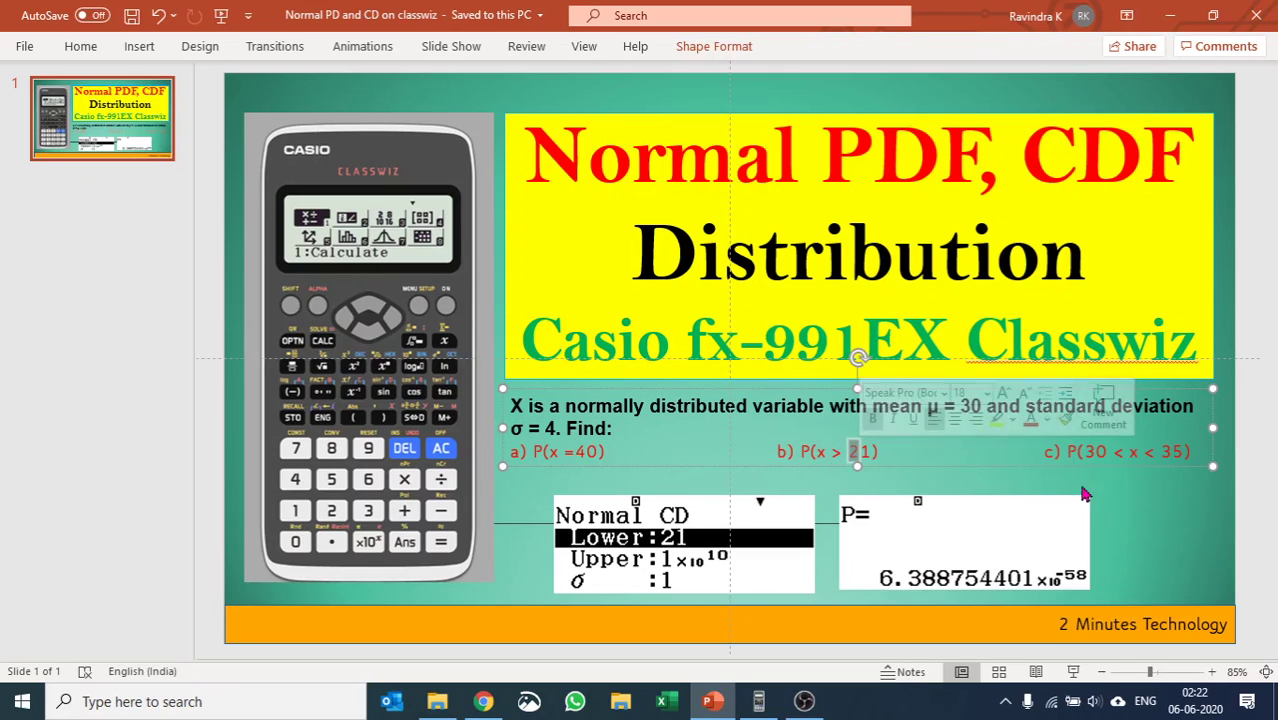
pyautogui.click(1133, 455)
pyautogui.doubleClick(1133, 455)
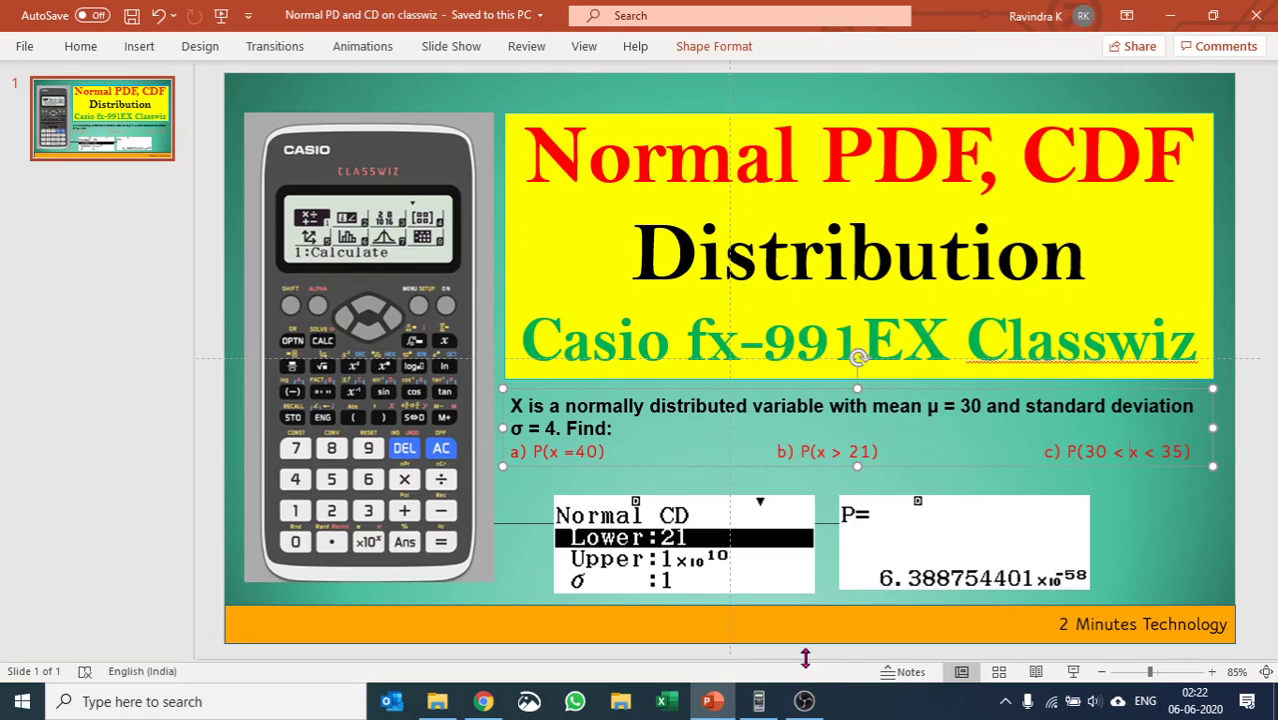
# Step: Return to the fx-570/991EX Emulator, choose the Normal PD distribution and set x to 40 for part a
pyautogui.click(760, 702)
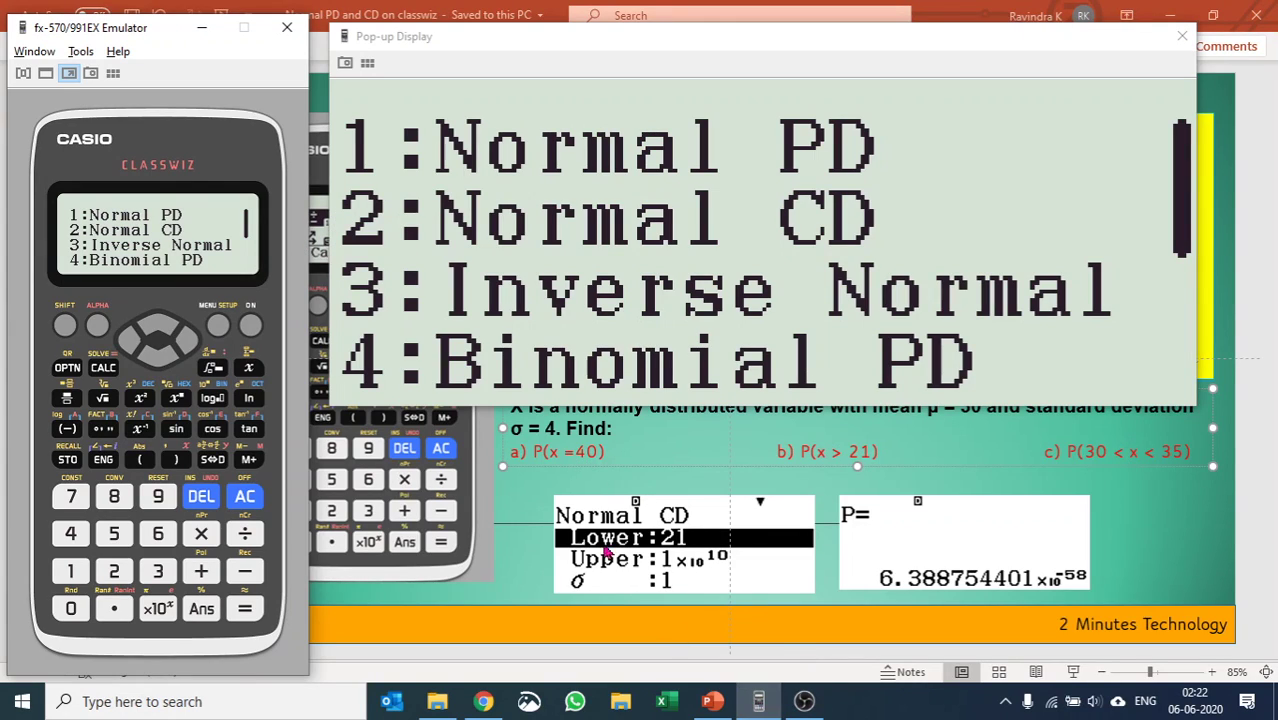
pyautogui.click(72, 573)
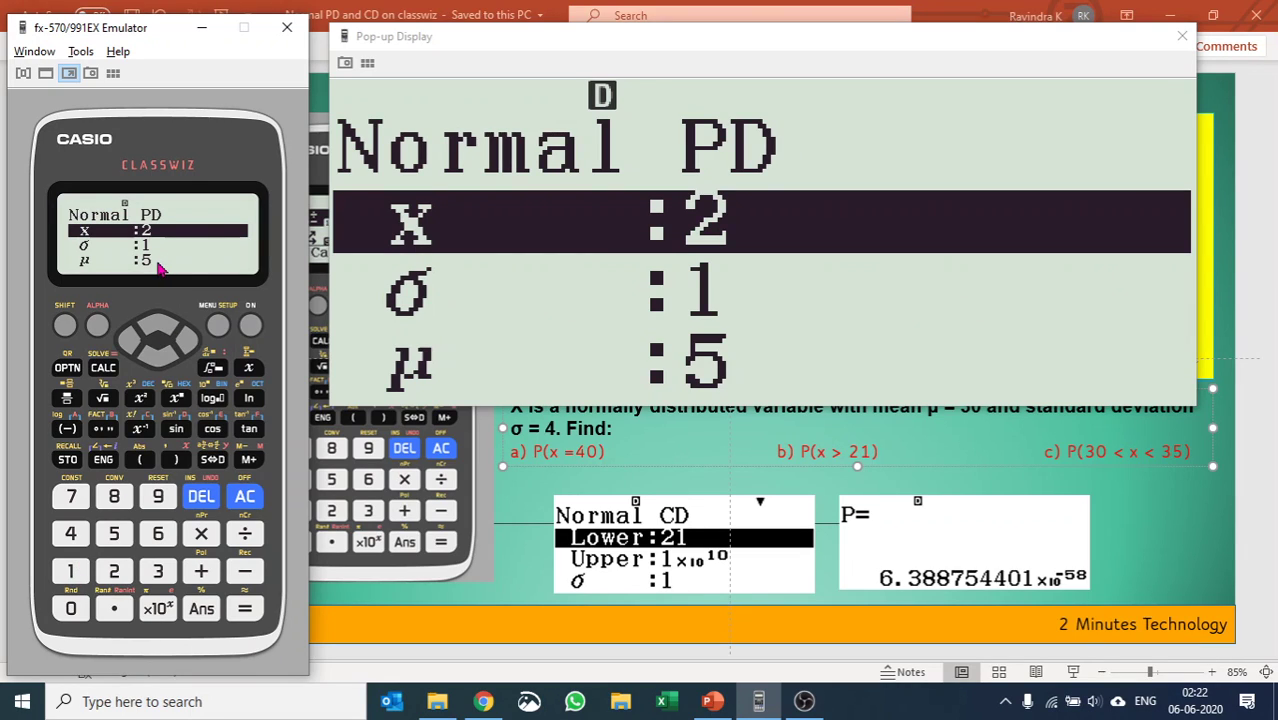
pyautogui.hotkey('alt', 'Tab')
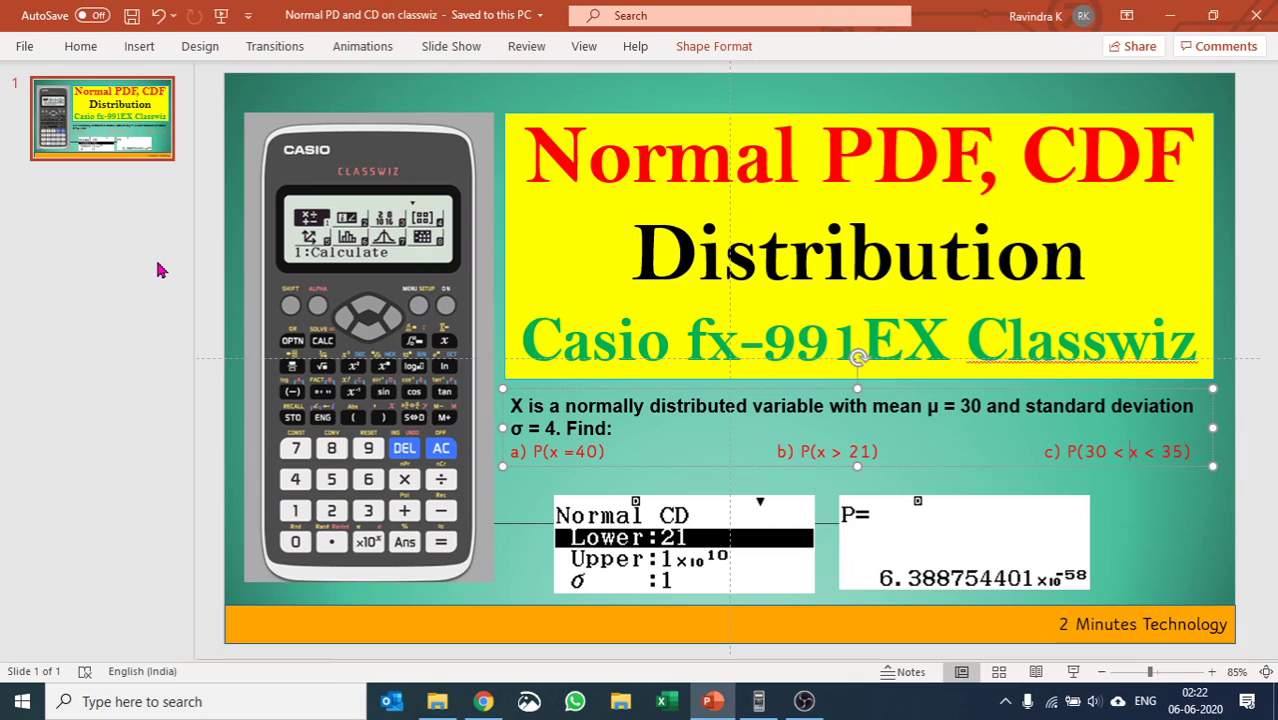
pyautogui.hotkey('alt', 'Tab')
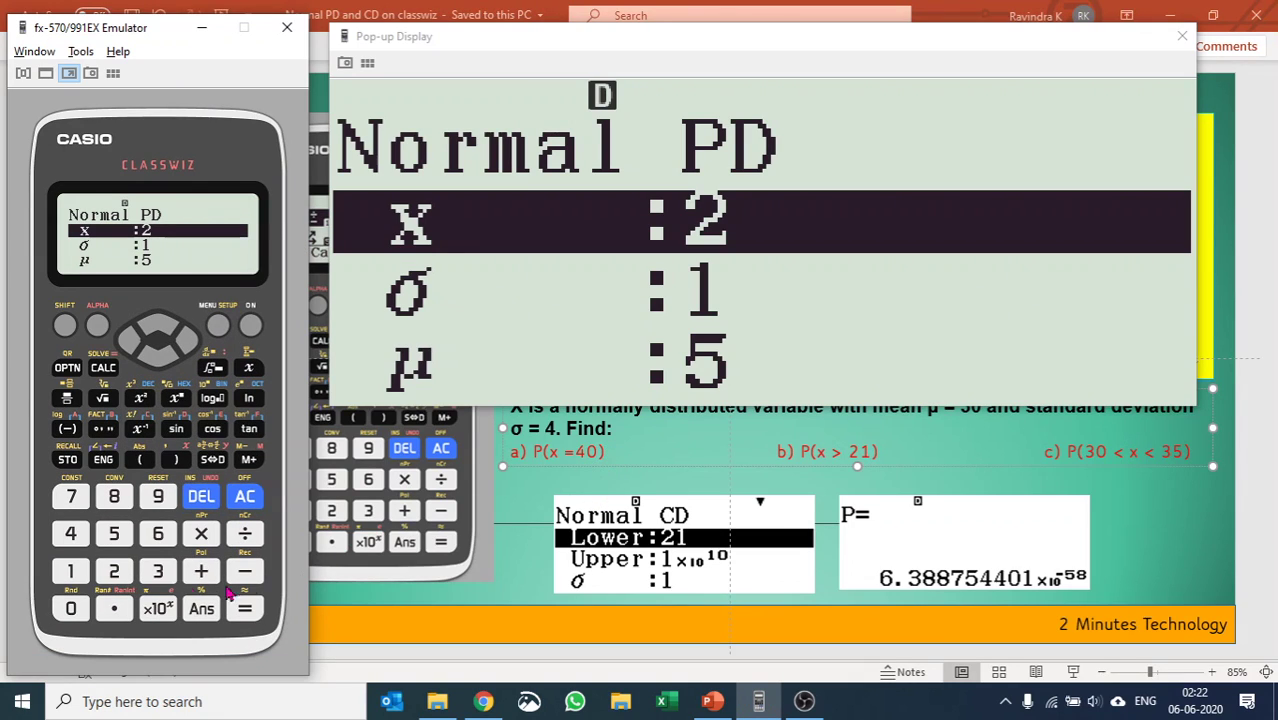
pyautogui.click(78, 538)
pyautogui.click(72, 609)
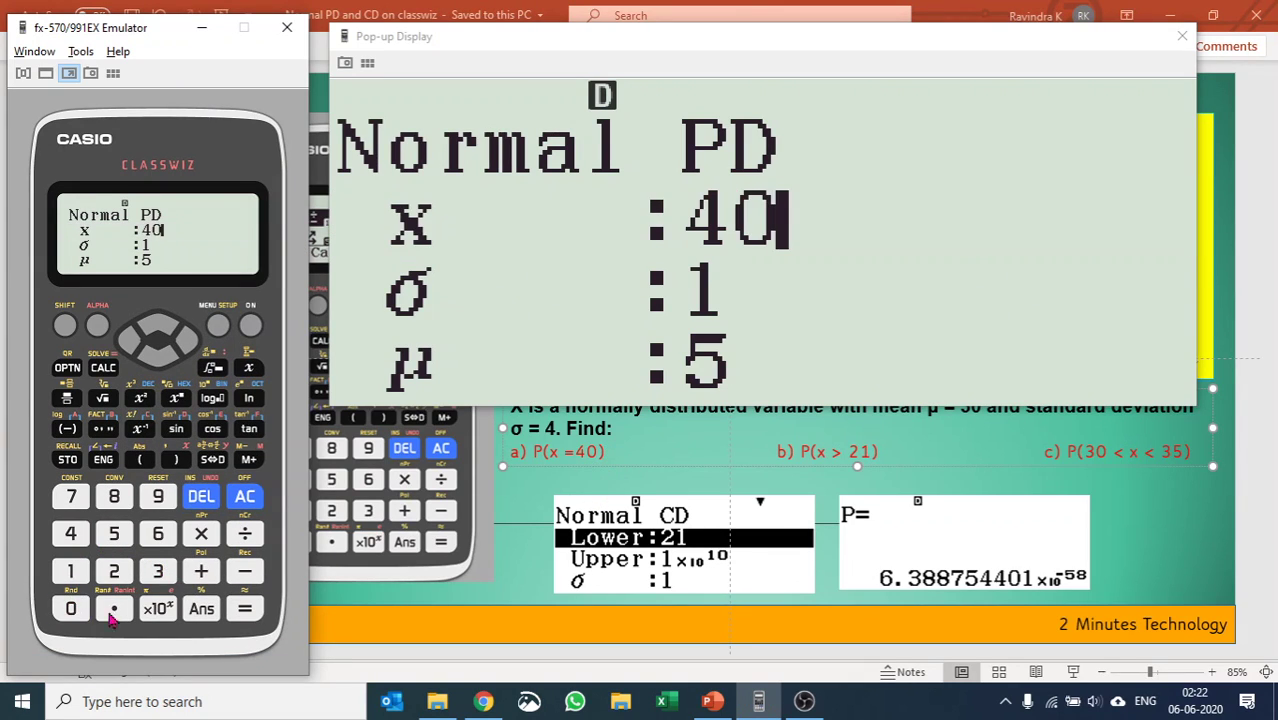
pyautogui.click(243, 610)
# Step: Check the standard deviation in the PowerPoint problem and set σ to 4 in the emulator's Normal PD parameters
pyautogui.hotkey('alt', 'Tab')
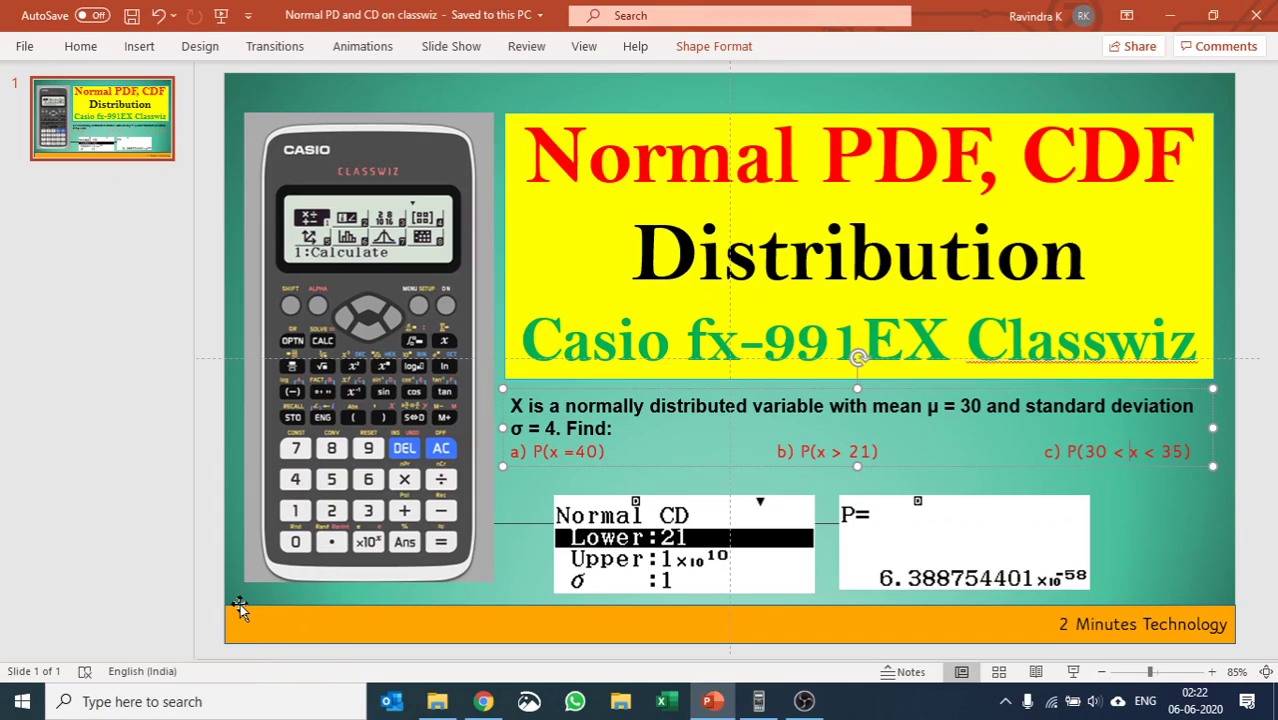
pyautogui.hotkey('alt', 'Tab')
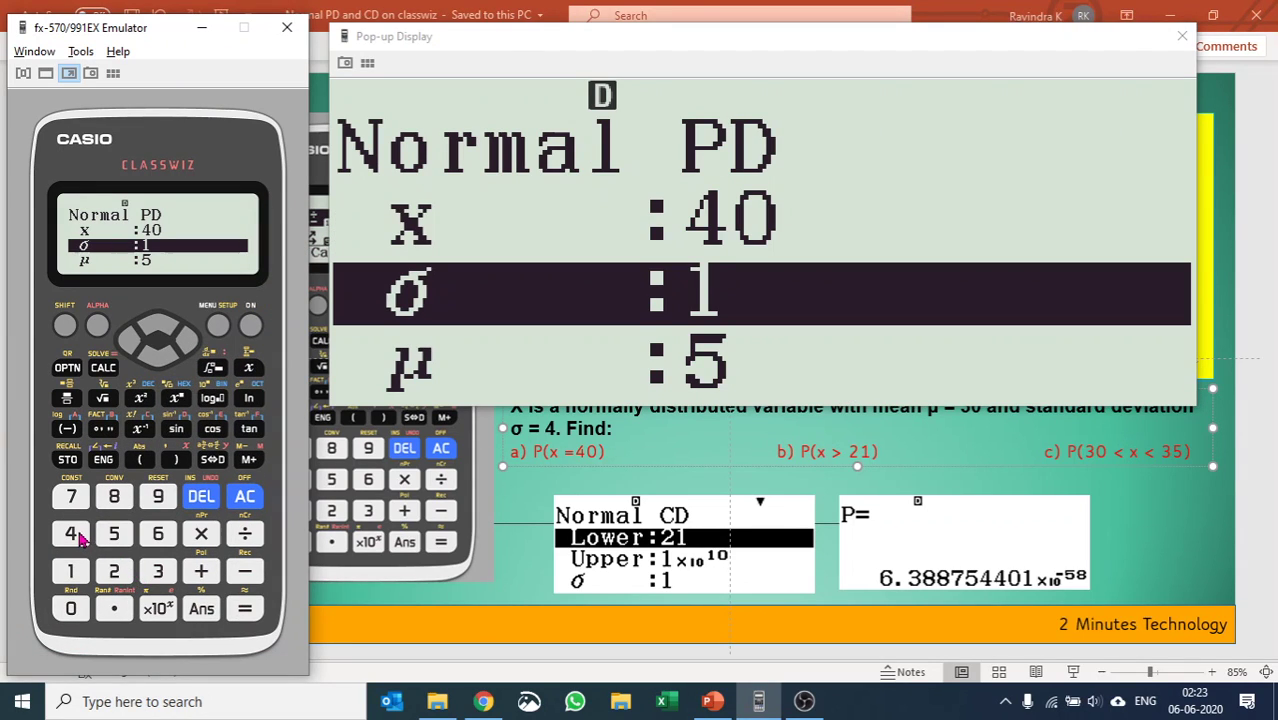
pyautogui.click(74, 535)
pyautogui.click(245, 609)
# Step: Check the mean on the PowerPoint slide, set μ to 30 in the emulator and calculate the Normal PD result
pyautogui.hotkey('alt', 'Tab')
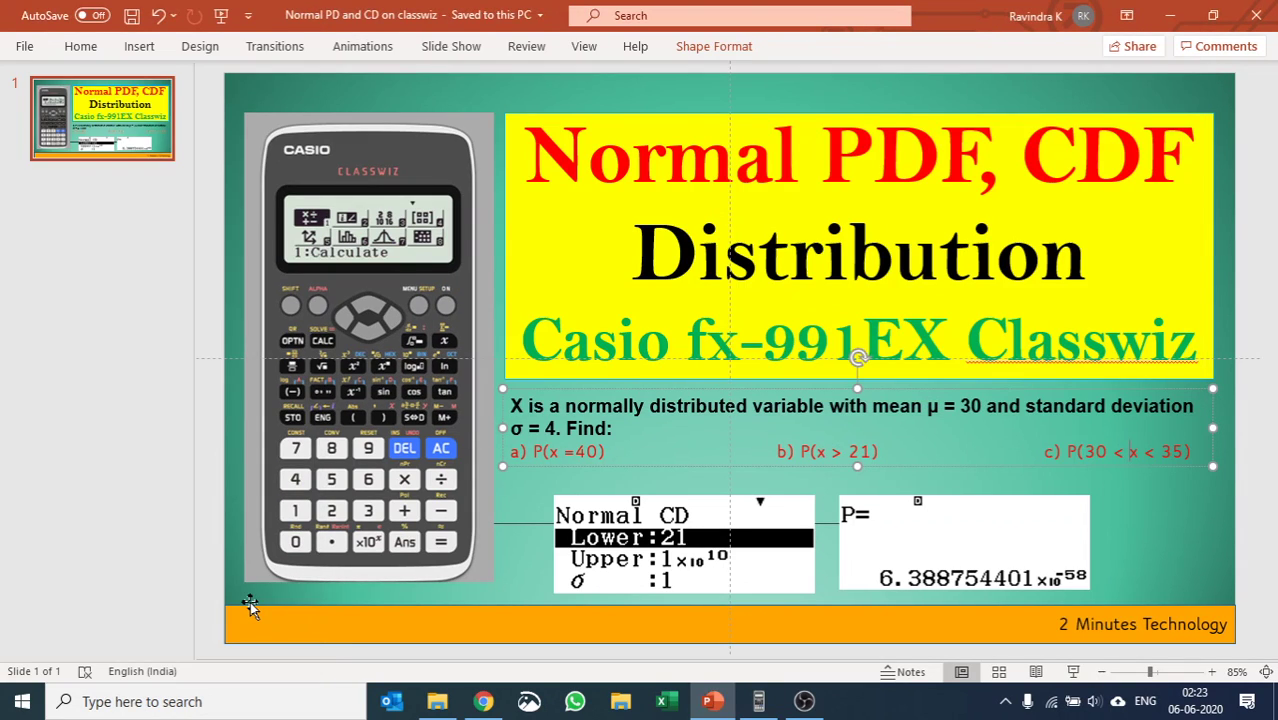
pyautogui.hotkey('alt', 'Tab')
pyautogui.click(158, 571)
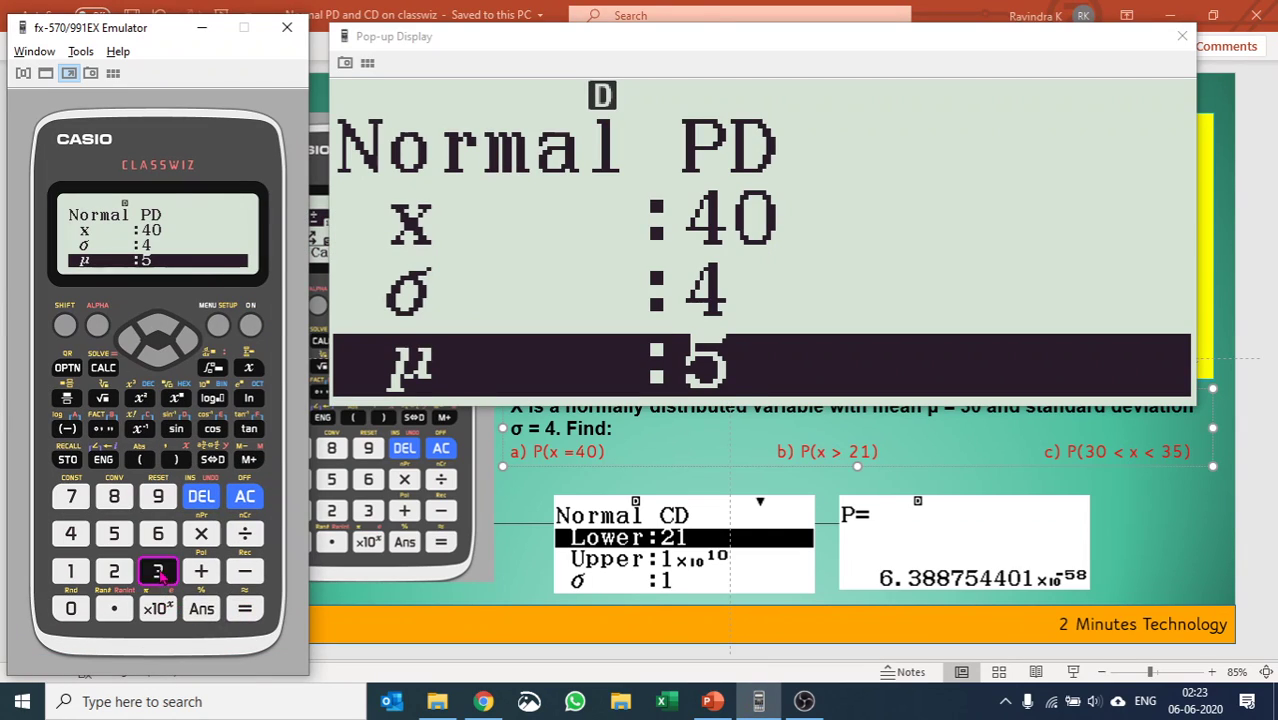
pyautogui.click(85, 611)
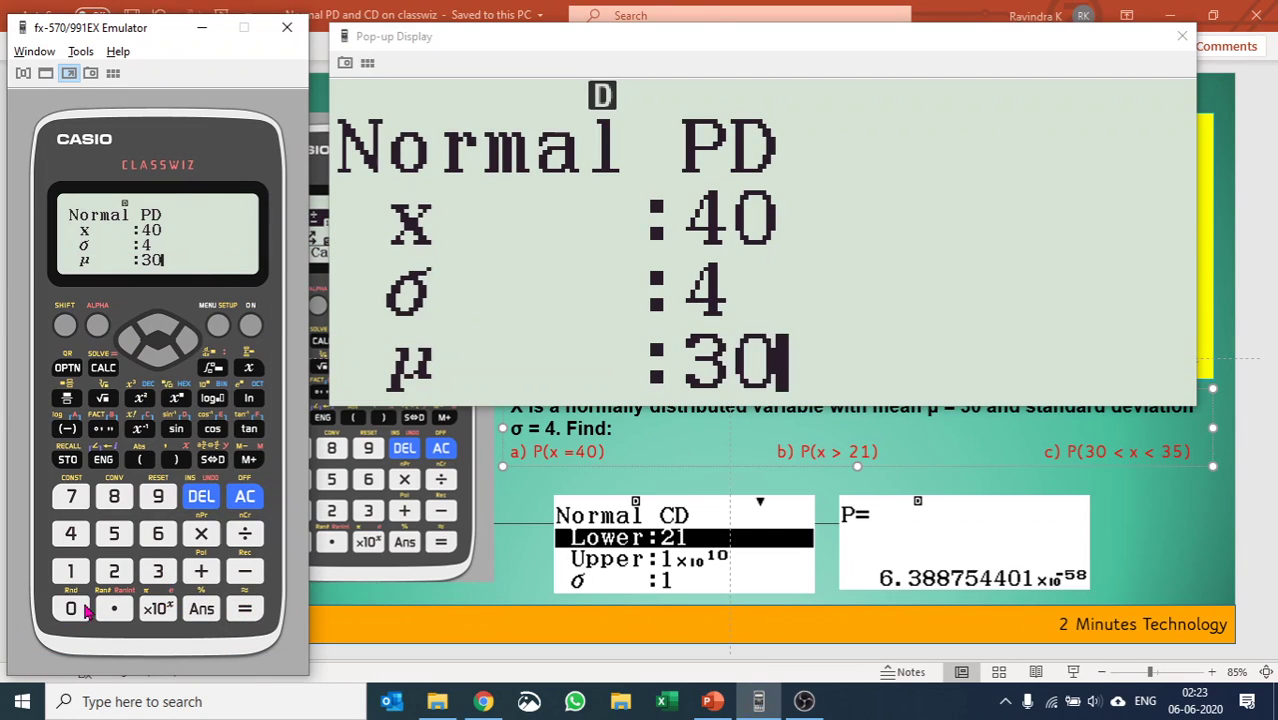
pyautogui.click(252, 622)
pyautogui.click(252, 622)
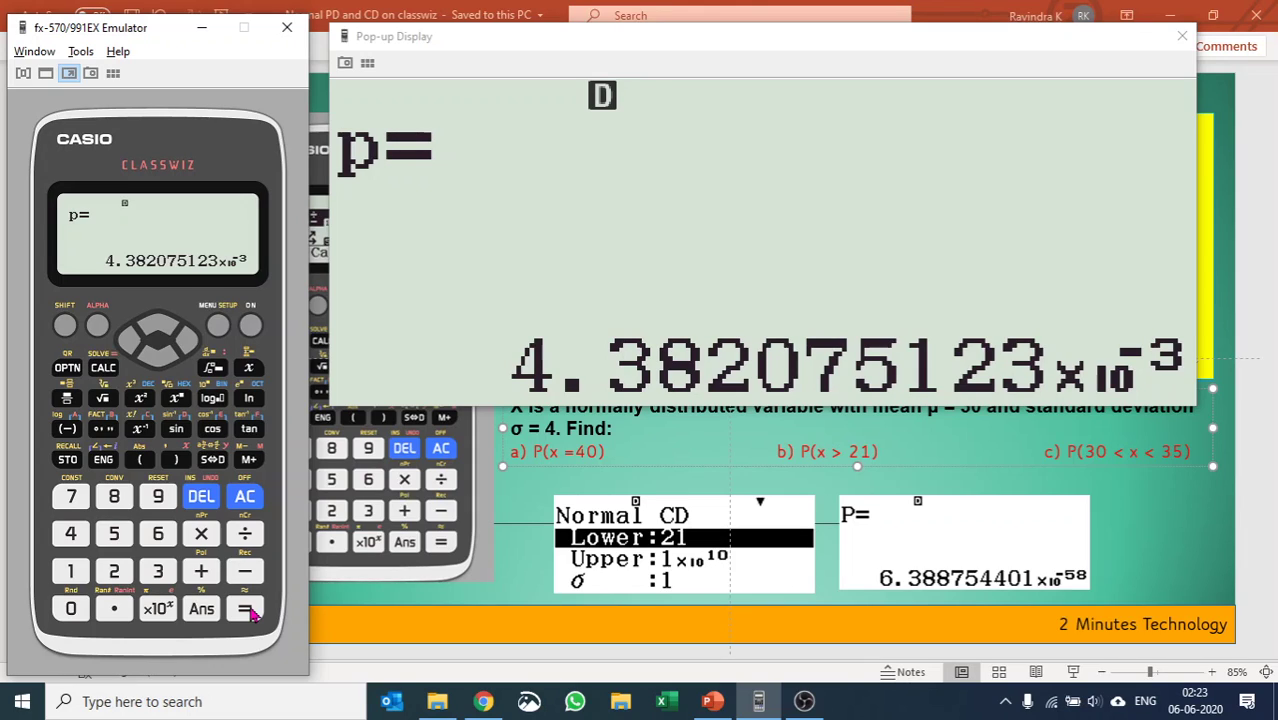
# Step: Switch to PowerPoint and write 4.38 beside part a) P(x =40) in the problem text
pyautogui.click(497, 487)
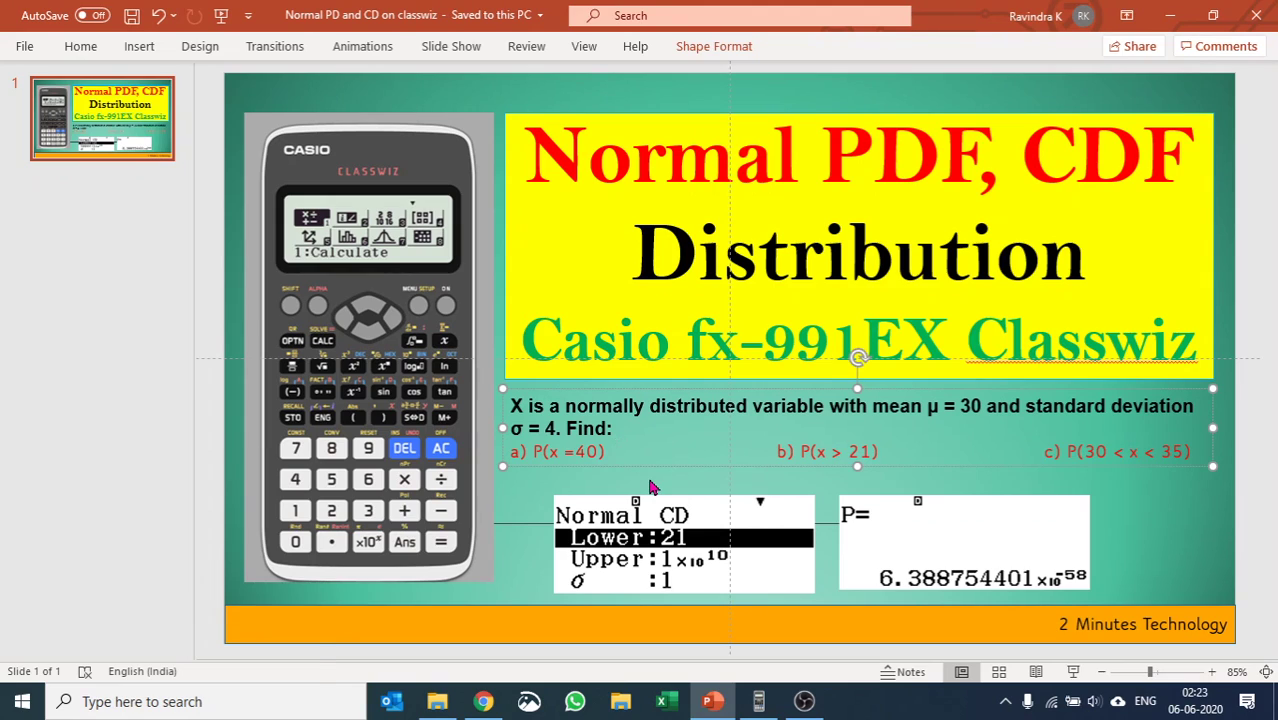
pyautogui.hotkey('alt', 'Tab')
pyautogui.hotkey('alt', 'Tab')
pyautogui.write('4.')
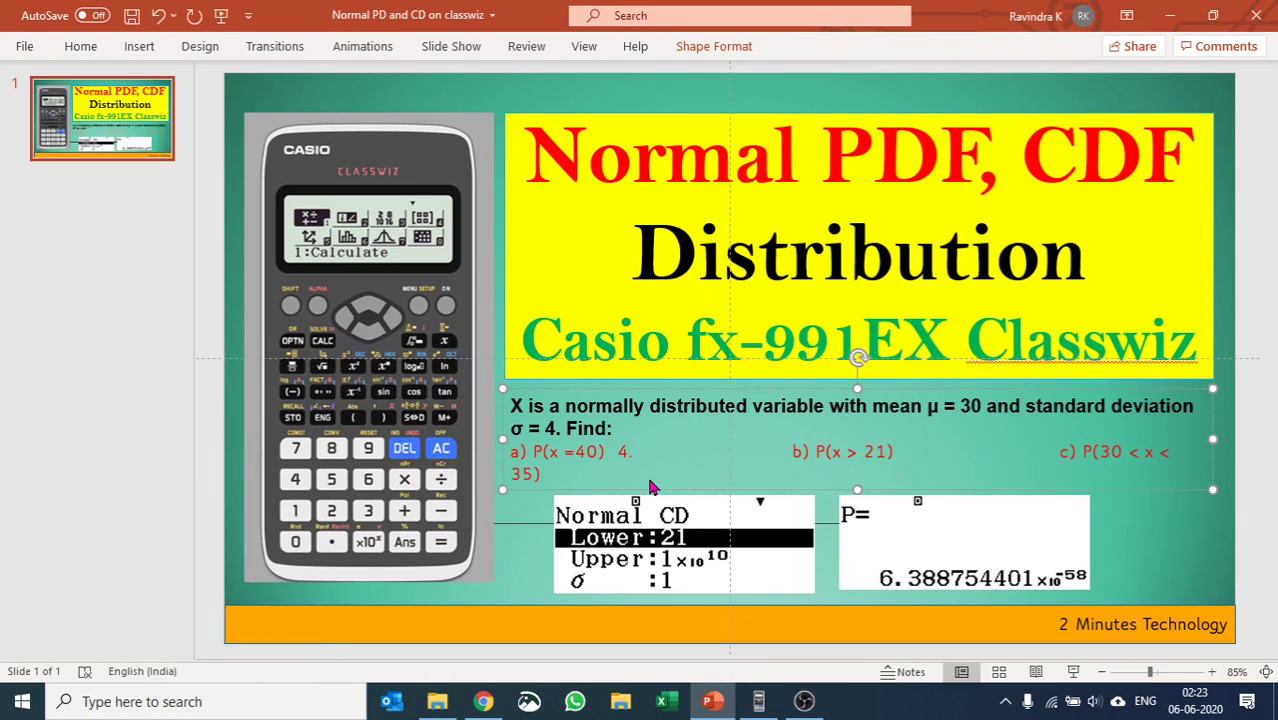
pyautogui.write('38')
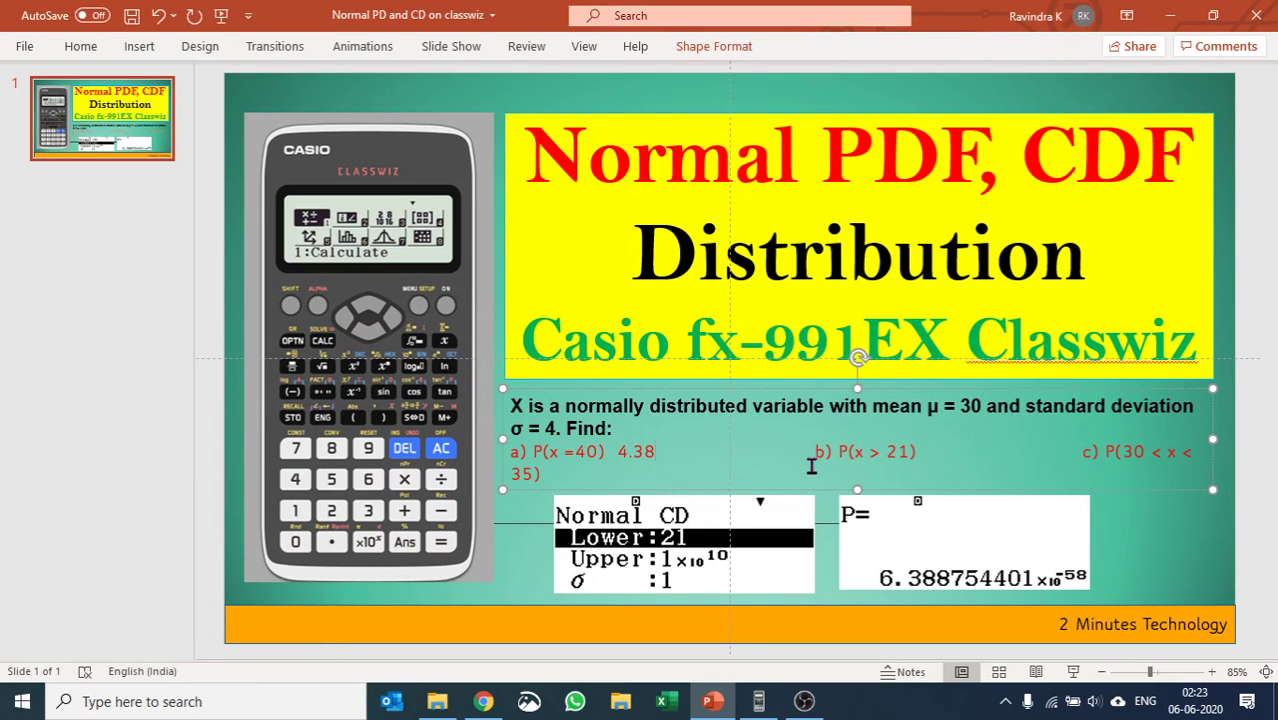
# Step: Highlight part b) P(x > 21) on the slide and open the Normal CD distribution in the calculator emulator
pyautogui.moveTo(617, 452); pyautogui.dragTo(918, 462)
pyautogui.click(874, 462)
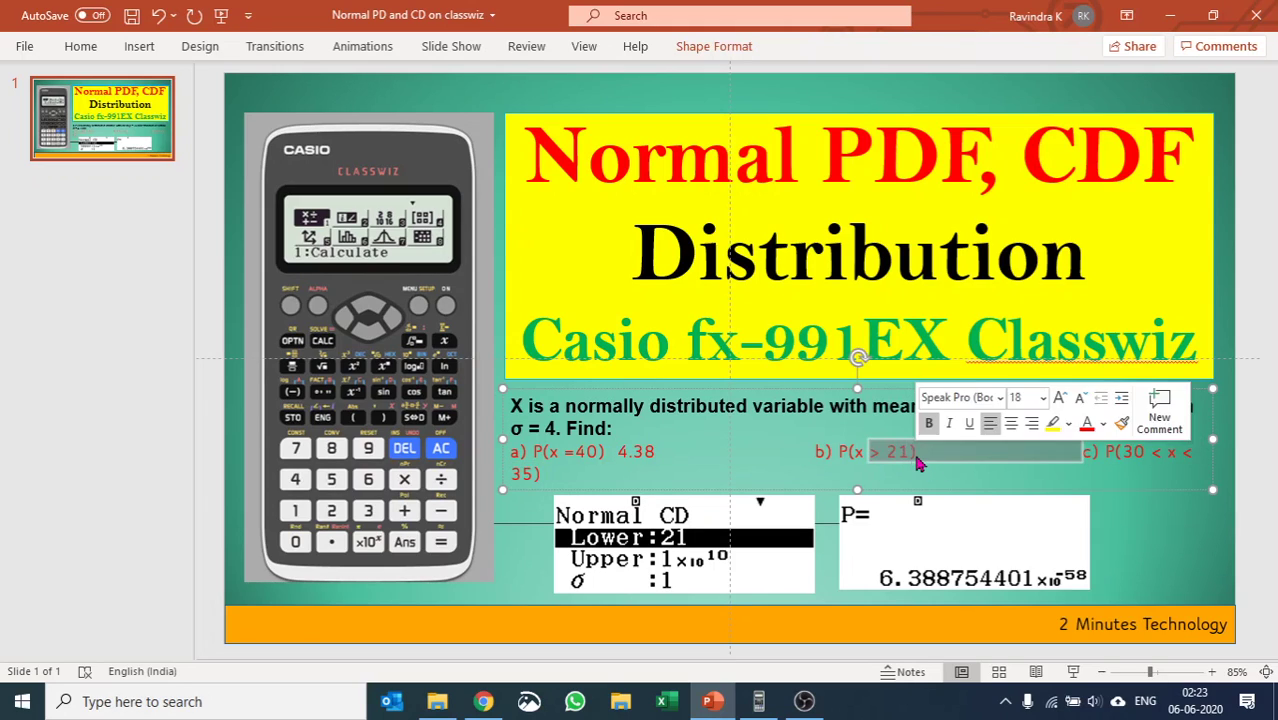
pyautogui.hotkey('alt', 'Tab')
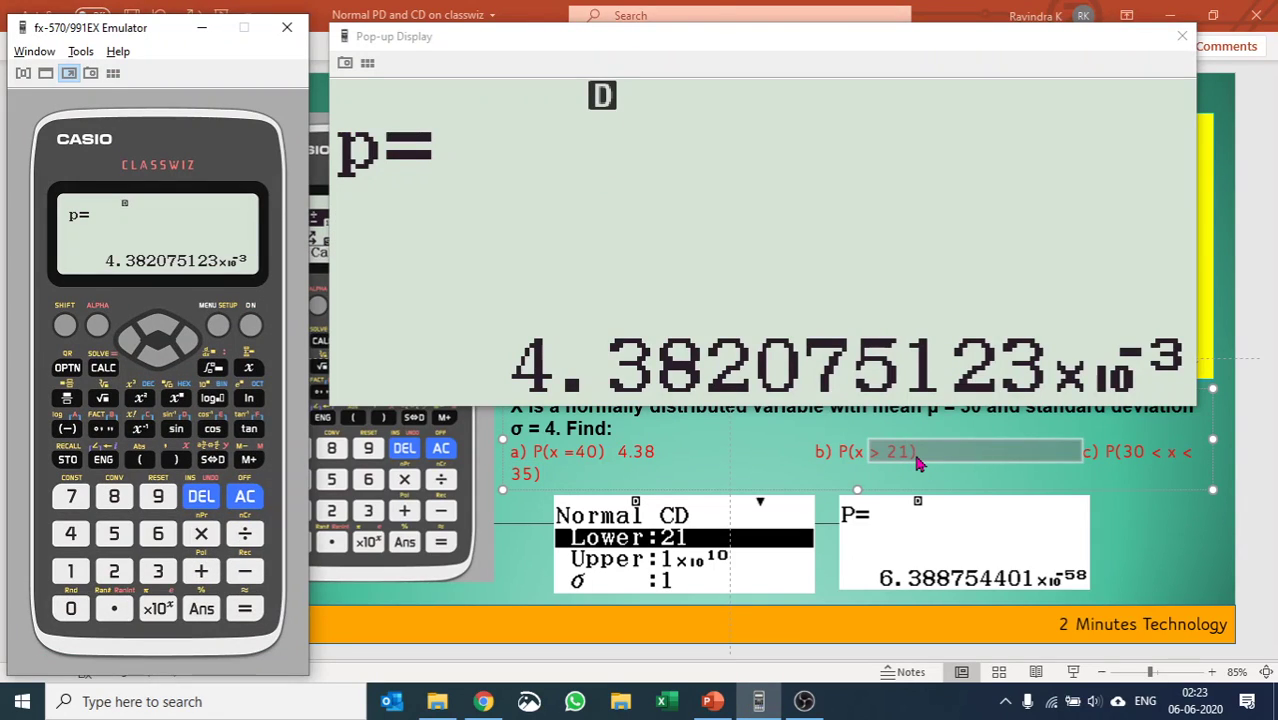
pyautogui.click(244, 497)
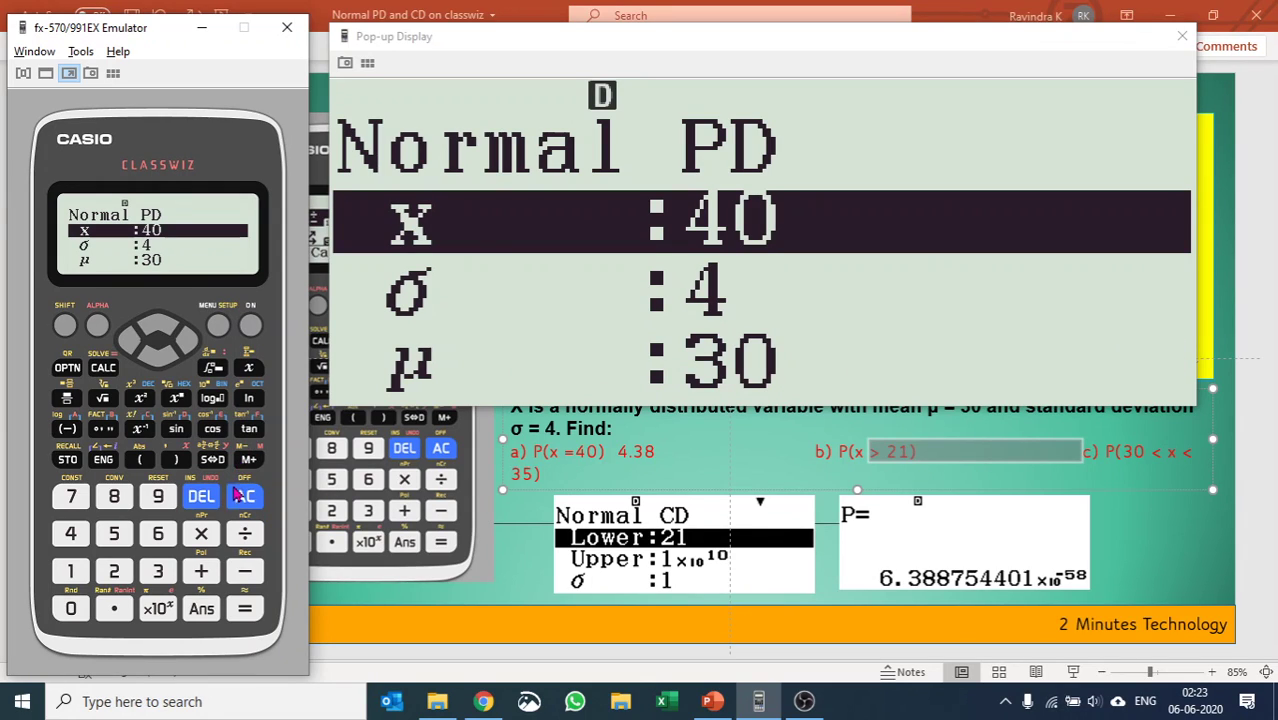
pyautogui.click(218, 325)
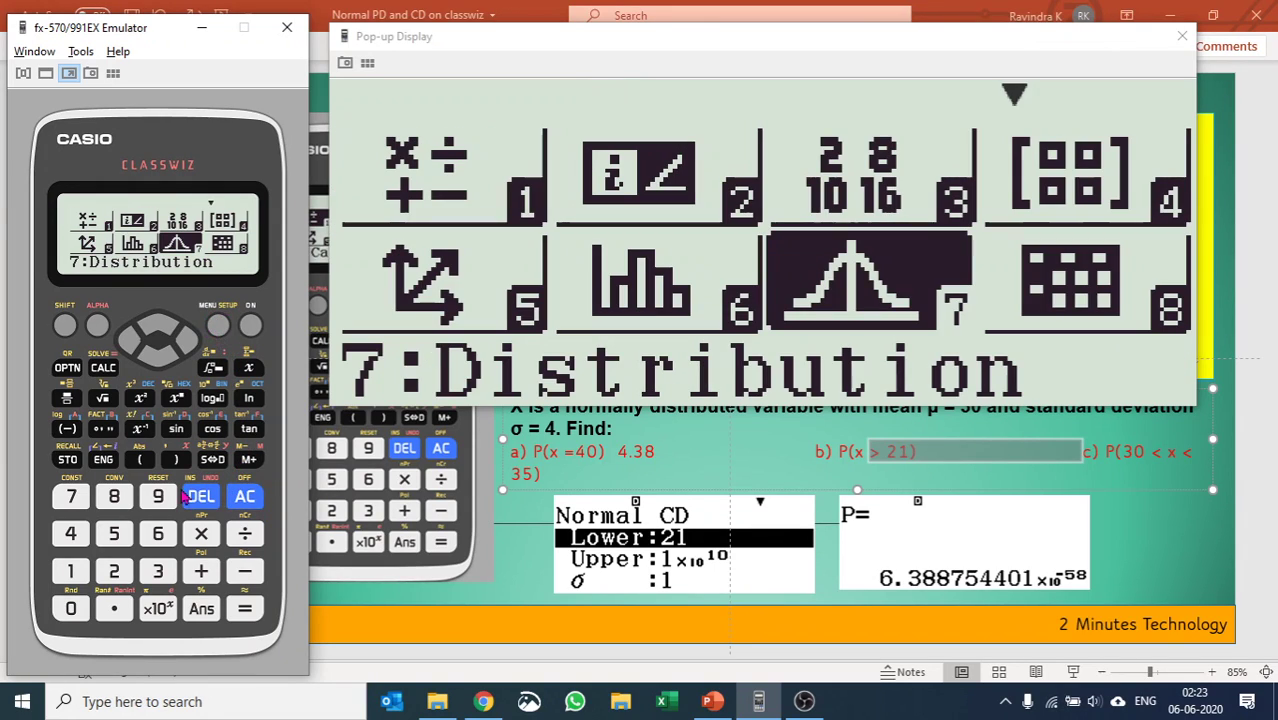
pyautogui.click(244, 610)
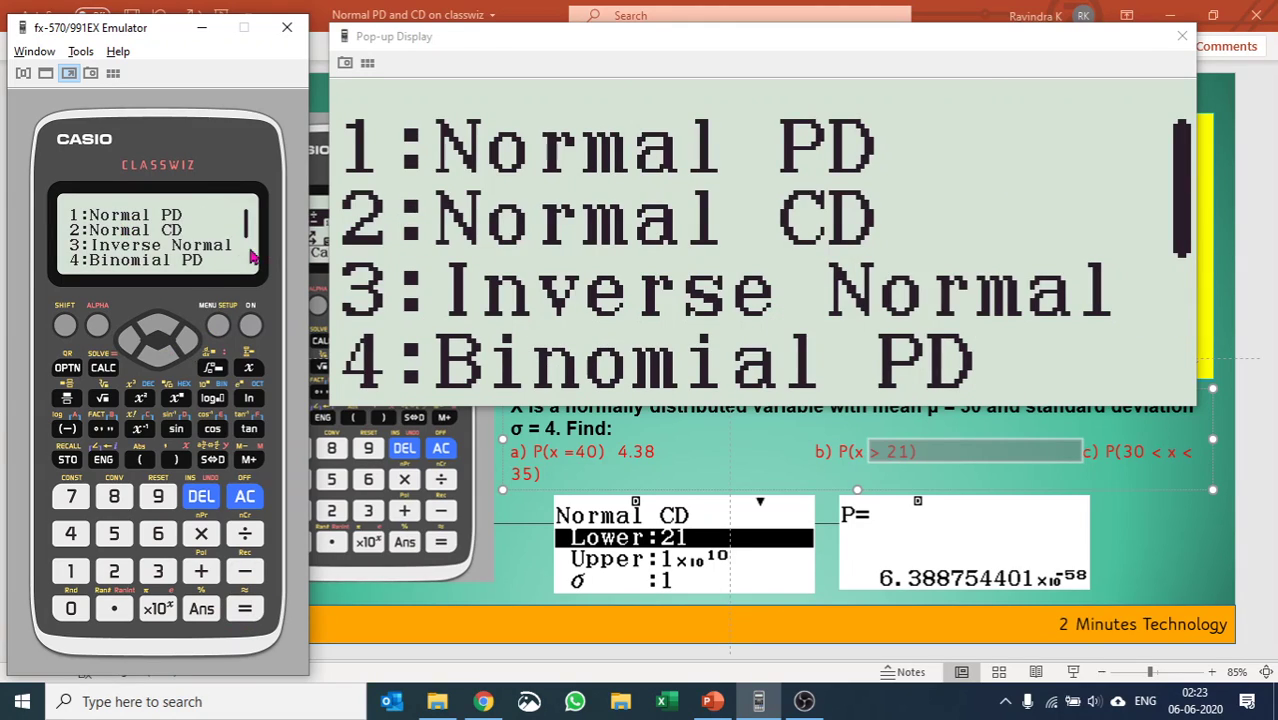
pyautogui.click(114, 572)
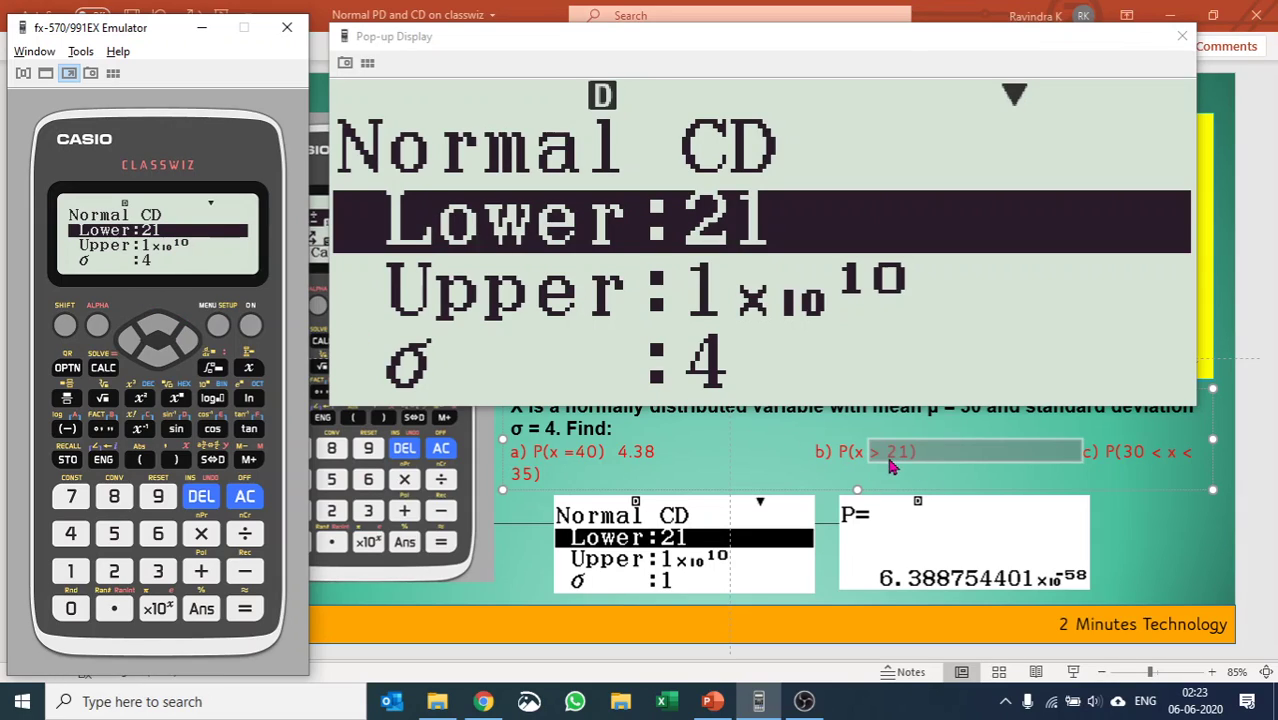
# Step: Keep the lower bound at 21, set the Normal CD upper bound to 10^(10), and return to the PowerPoint problem
pyautogui.click(159, 362)
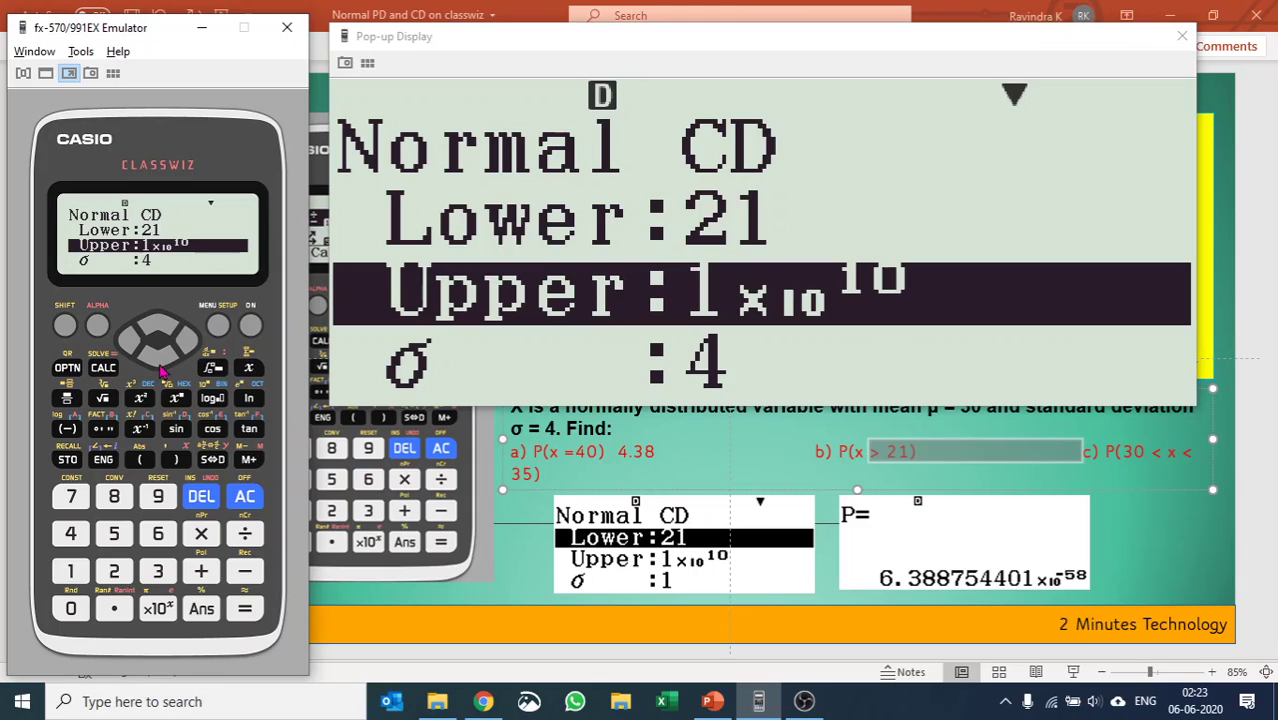
pyautogui.click(74, 574)
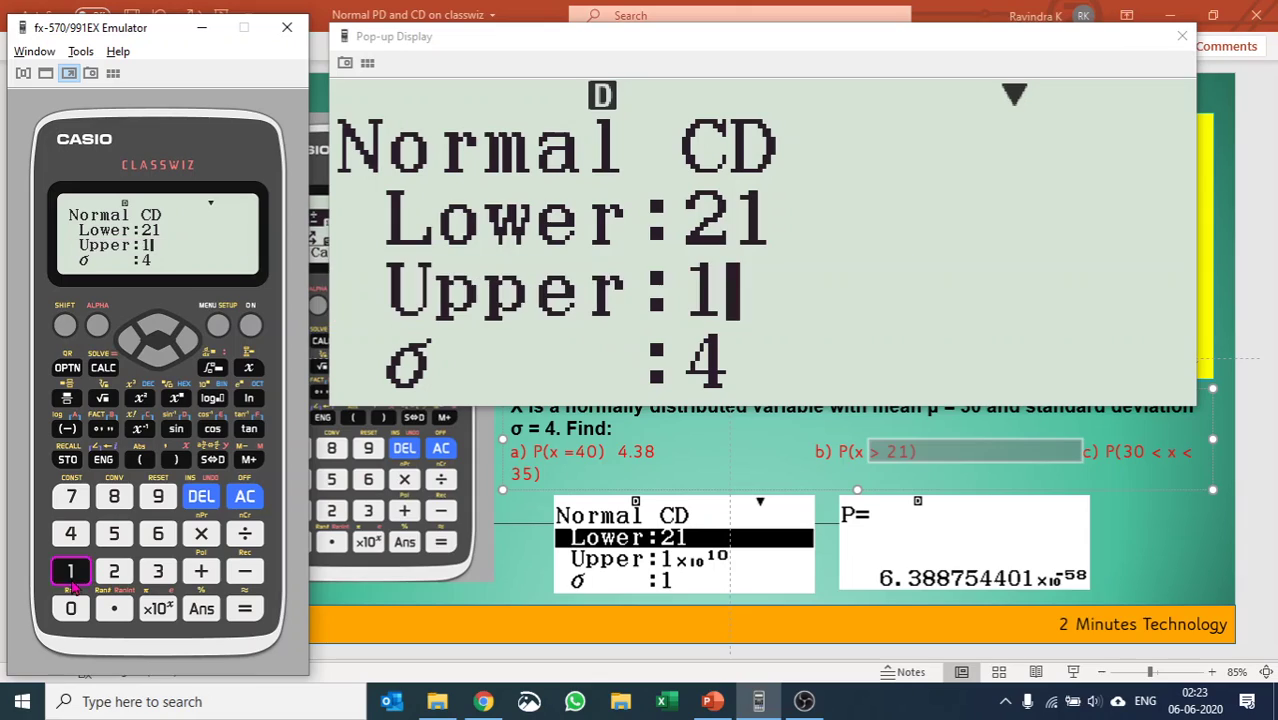
pyautogui.click(70, 612)
pyautogui.click(176, 398)
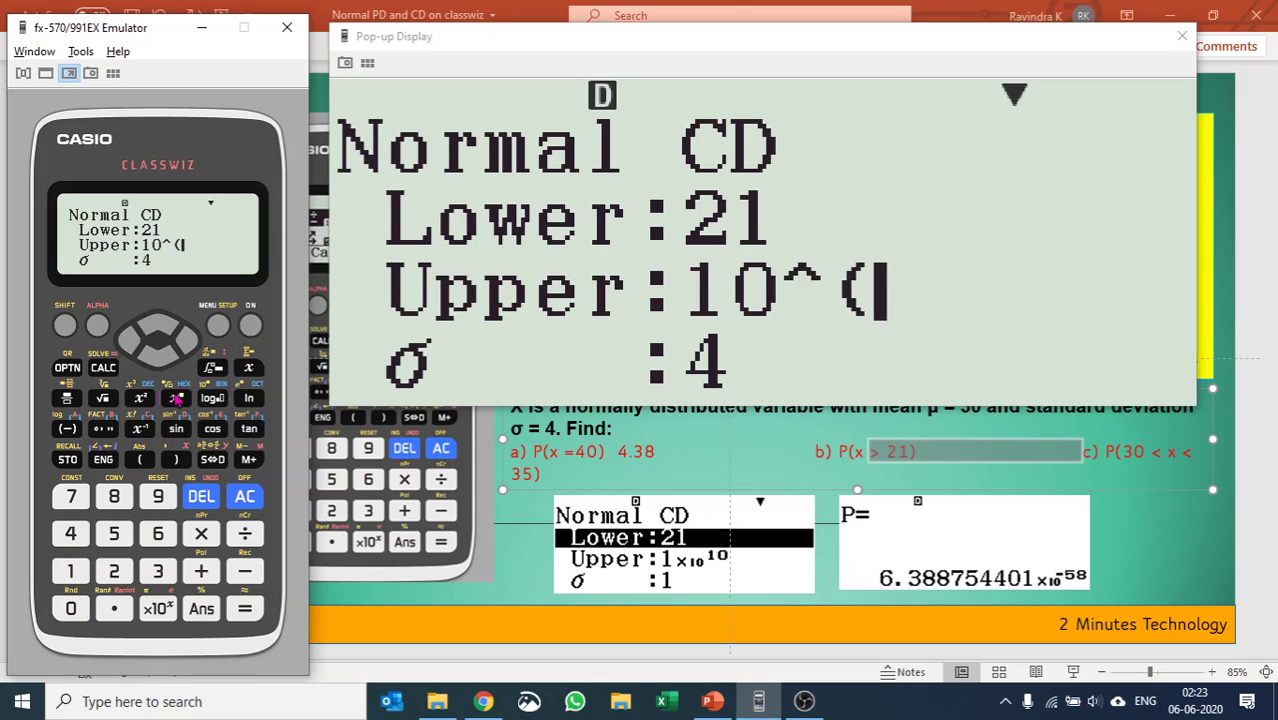
pyautogui.click(70, 571)
pyautogui.click(71, 608)
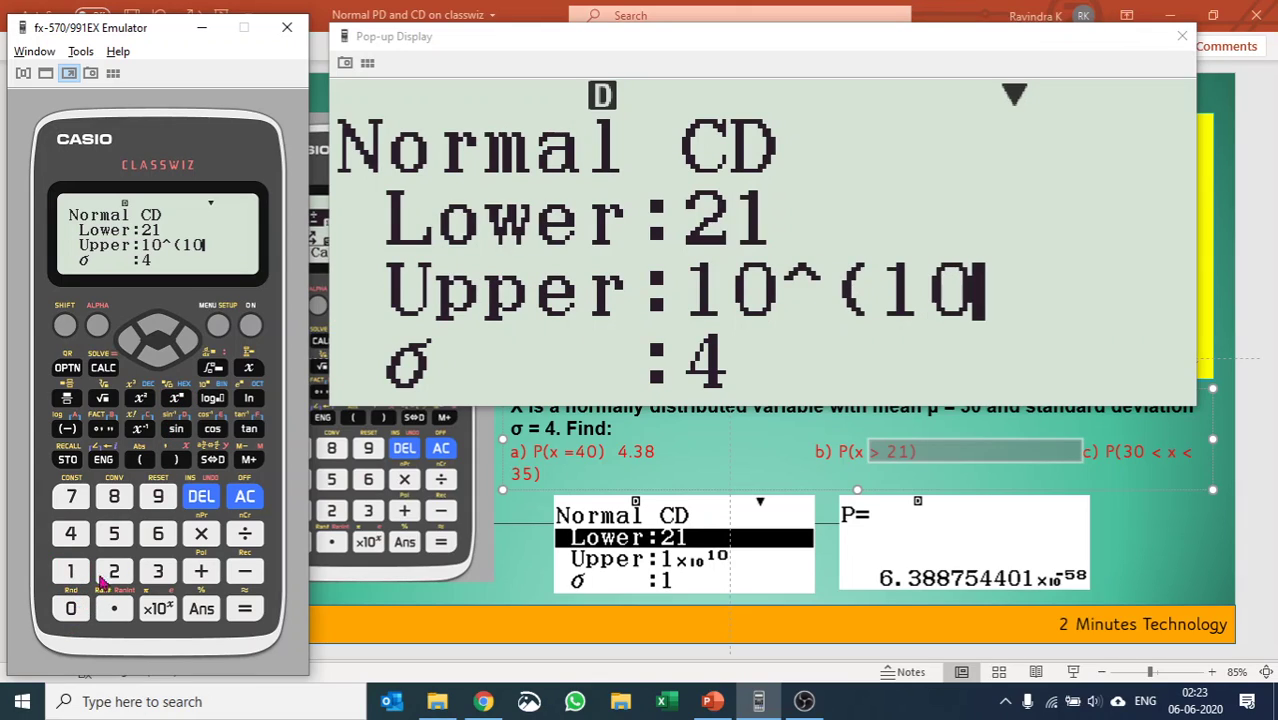
pyautogui.click(177, 466)
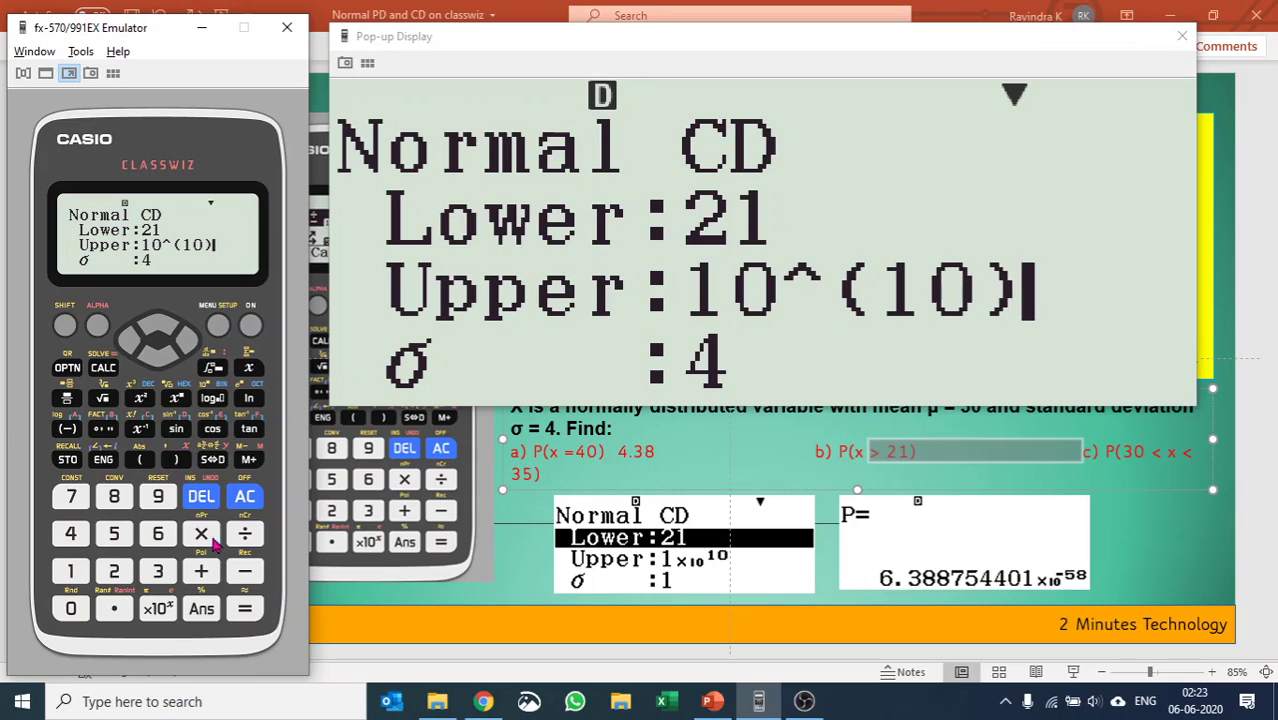
pyautogui.click(244, 608)
pyautogui.hotkey('alt', 'Tab')
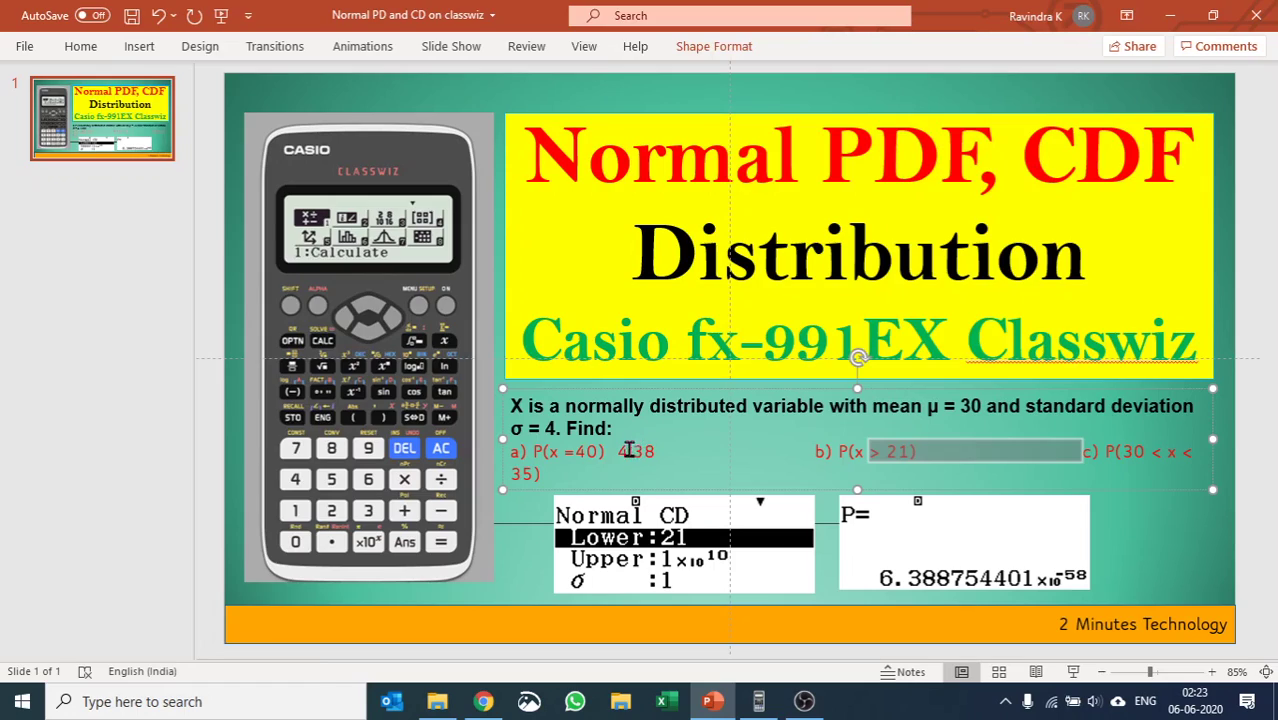
# Step: Switch to the emulator, check the remaining parameters against the PowerPoint slide, and calculate Normal CD for part b) with σ 4 and μ 30
pyautogui.hotkey('alt', 'Tab')
pyautogui.click(158, 362)
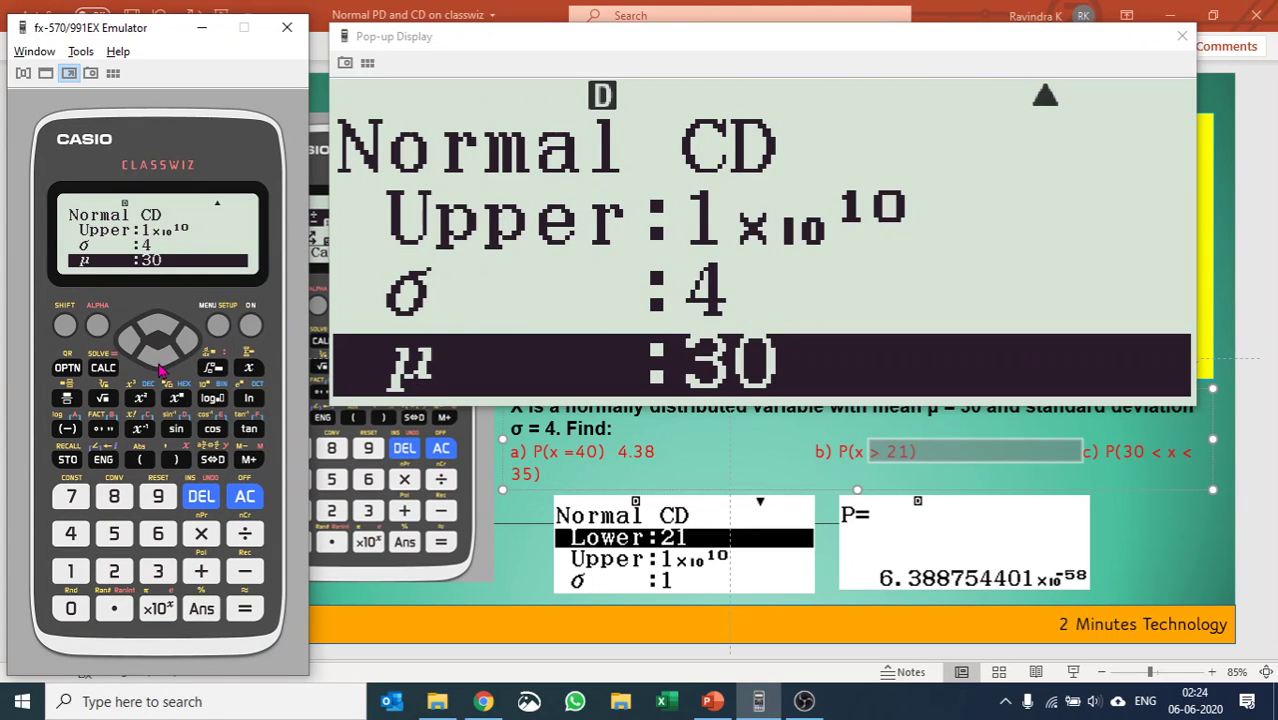
pyautogui.hotkey('alt', 'Tab')
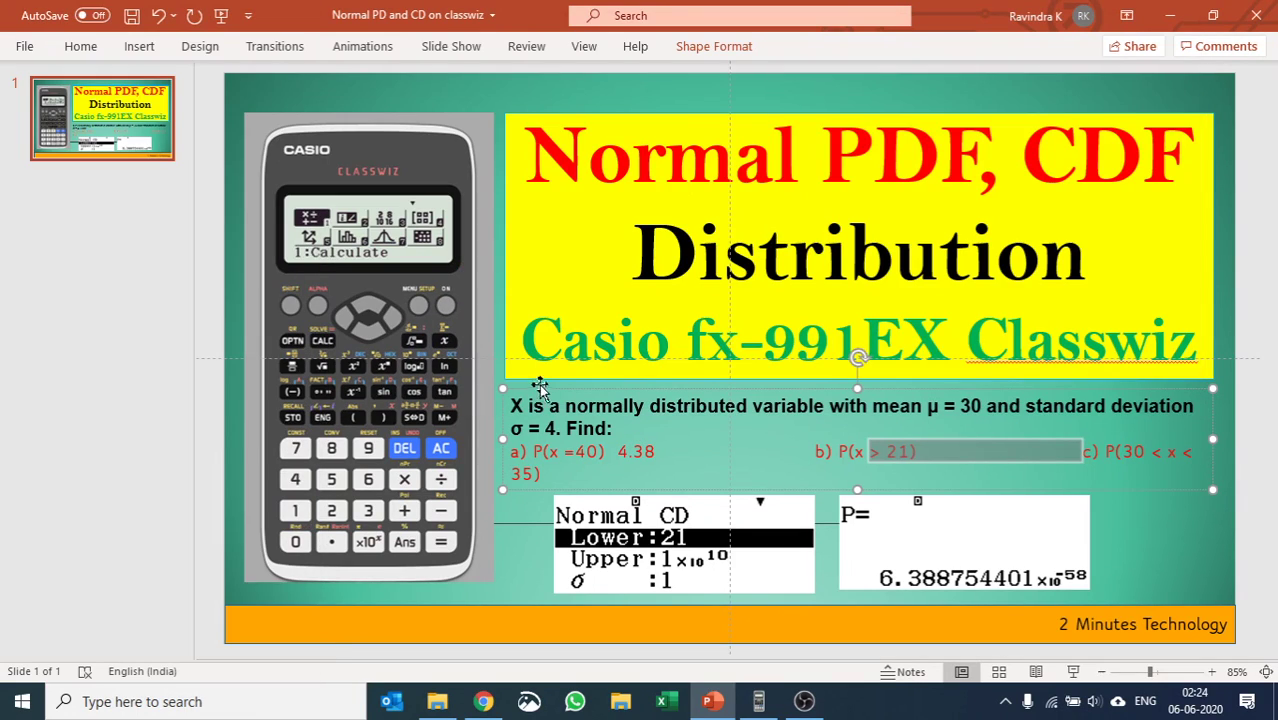
pyautogui.hotkey('alt', 'Tab')
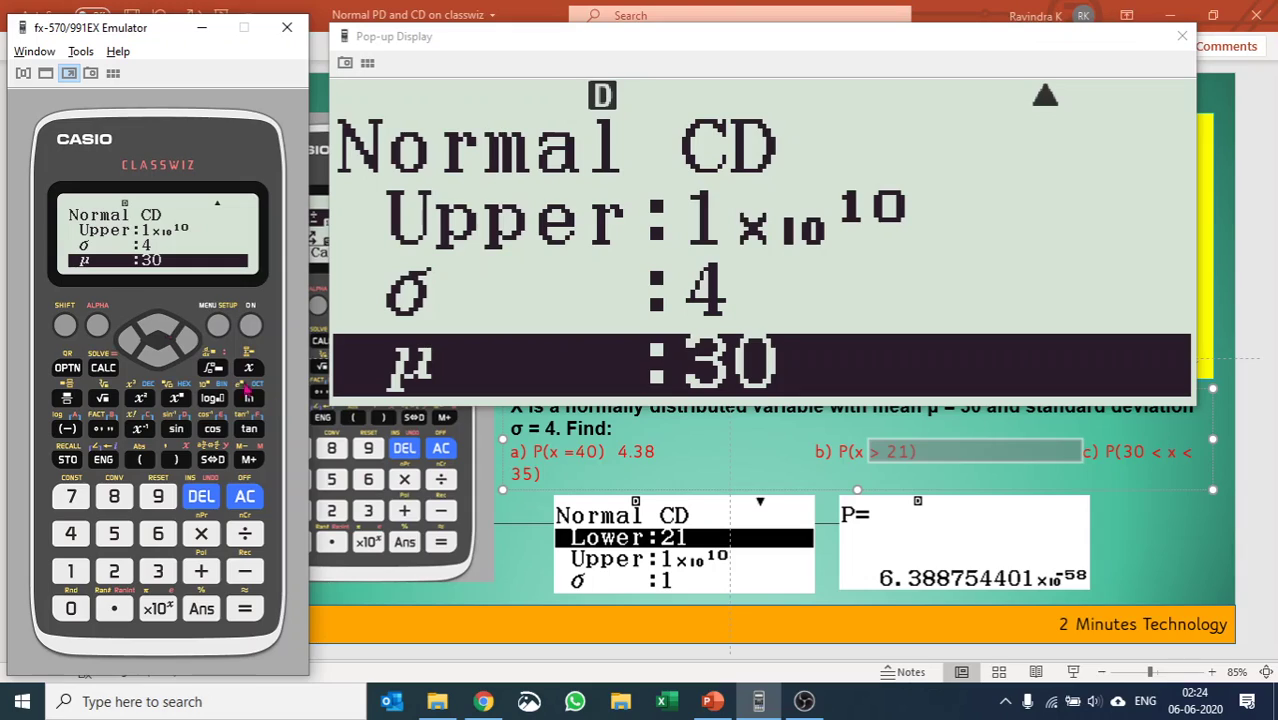
pyautogui.click(245, 609)
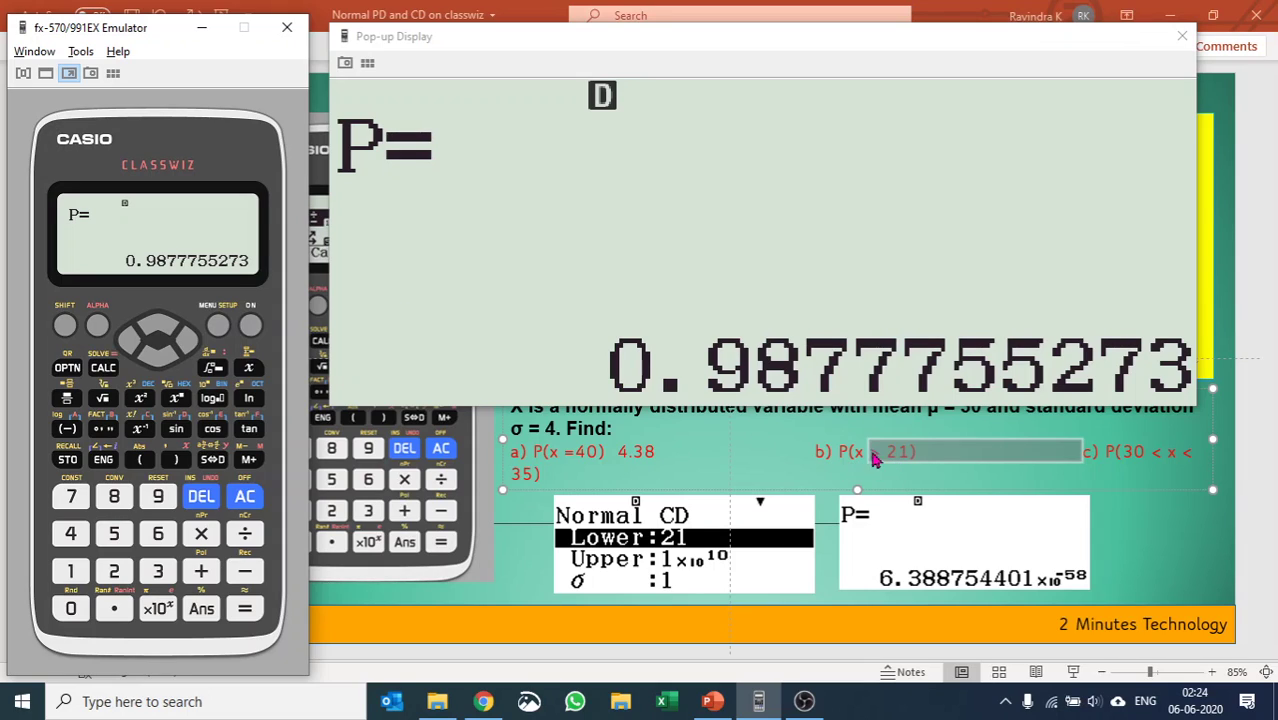
# Step: Highlight the 30 < x < 35 range of part c) on the PowerPoint slide and return to the calculator emulator
pyautogui.click(937, 453)
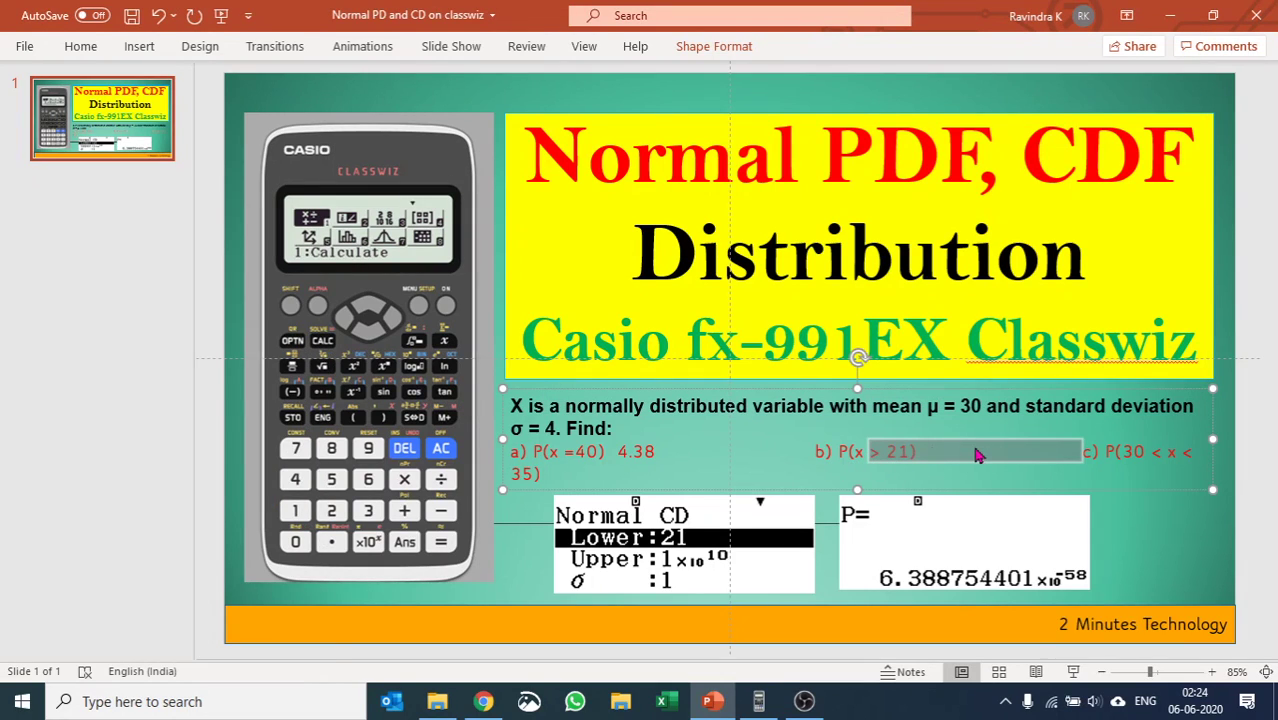
pyautogui.click(1122, 453)
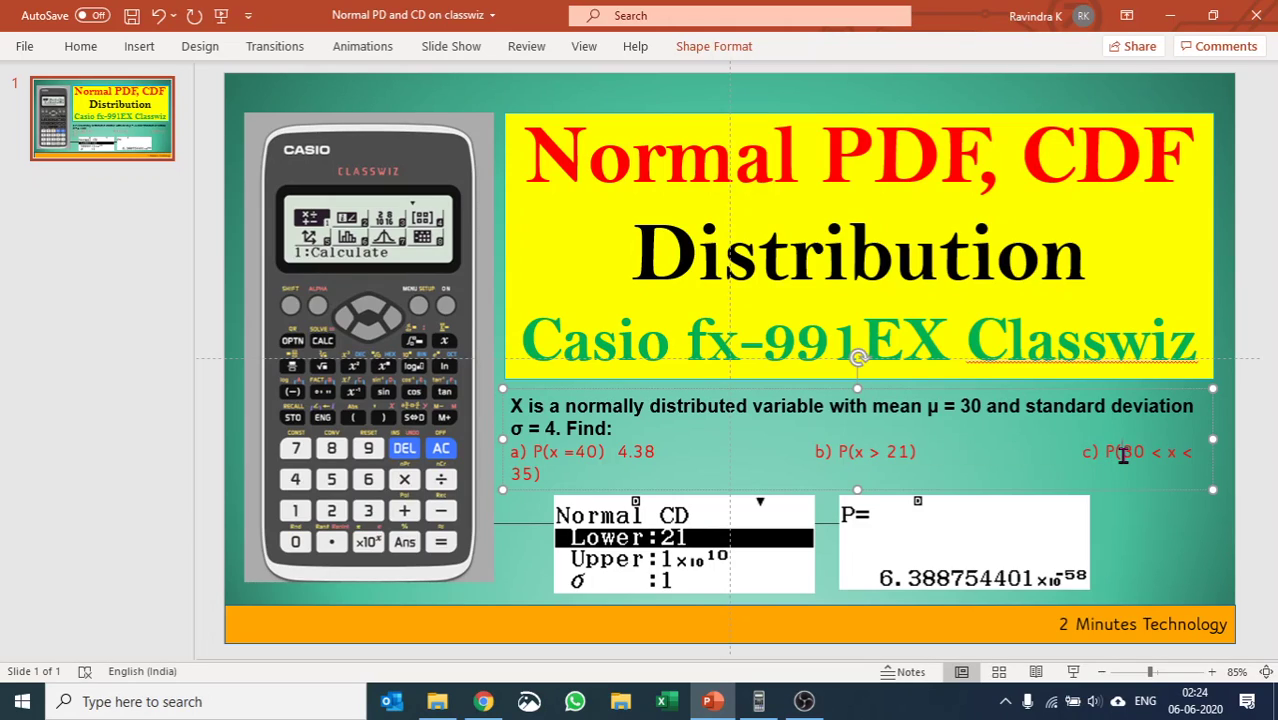
pyautogui.moveTo(1122, 453); pyautogui.dragTo(1126, 466)
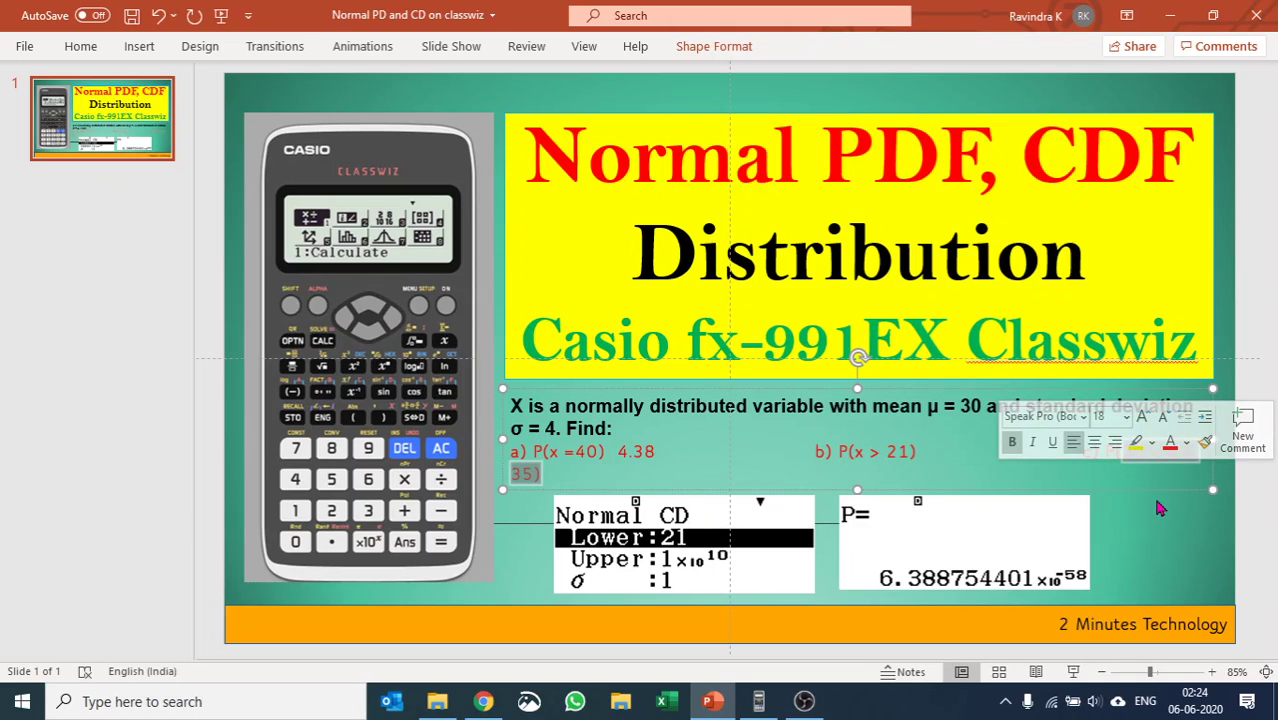
pyautogui.hotkey('alt', 'Tab')
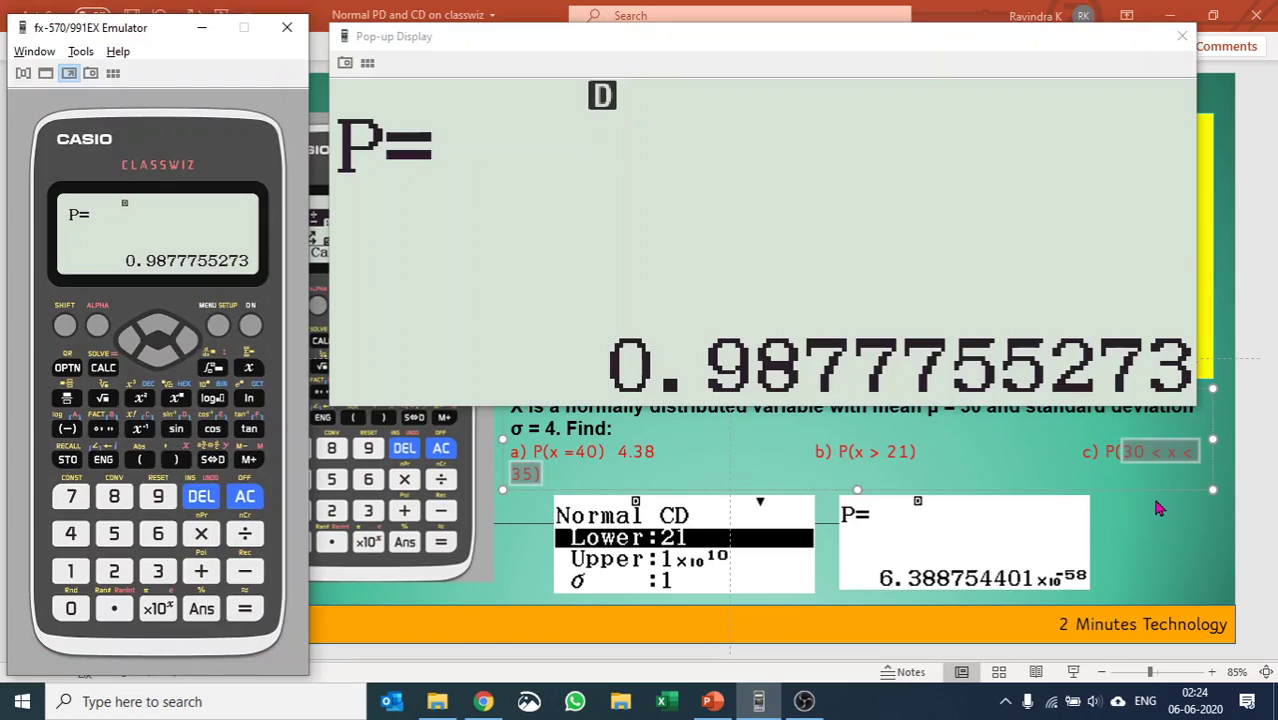
# Step: Set the Normal CD lower bound to 30 and upper bound to 35, keep σ 4 and μ 30, and calculate the probability
pyautogui.click(243, 505)
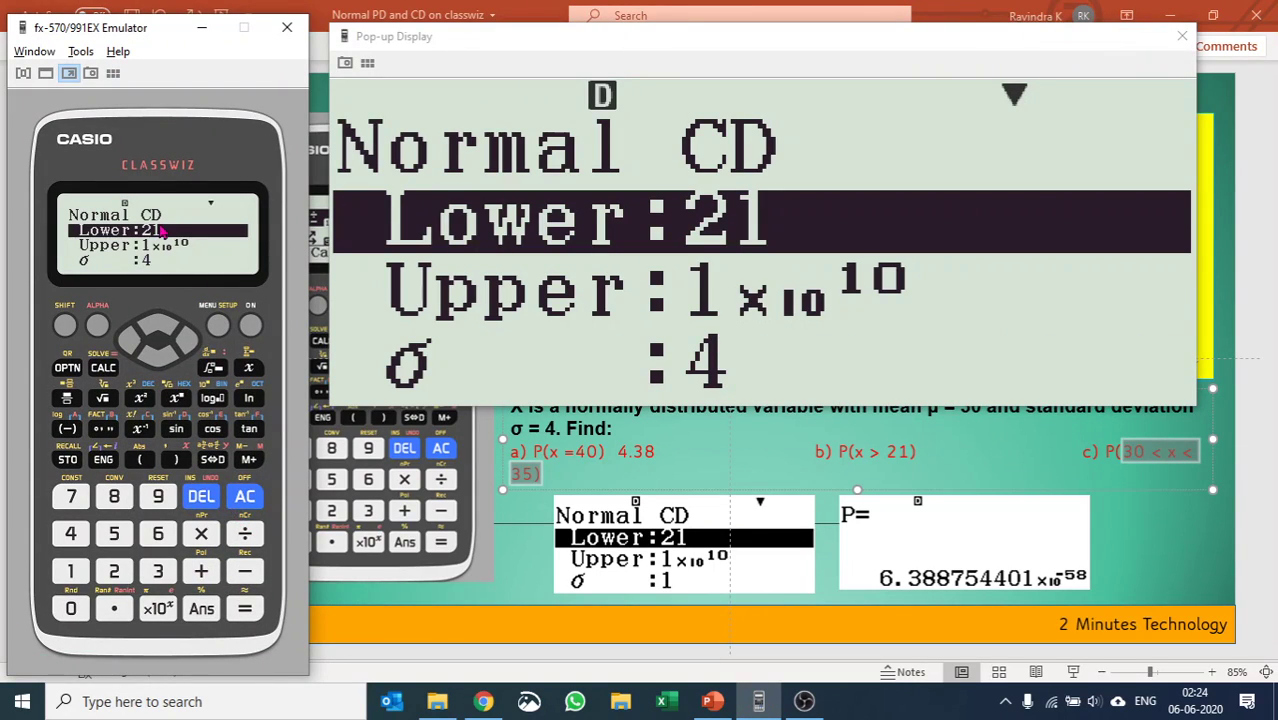
pyautogui.click(160, 572)
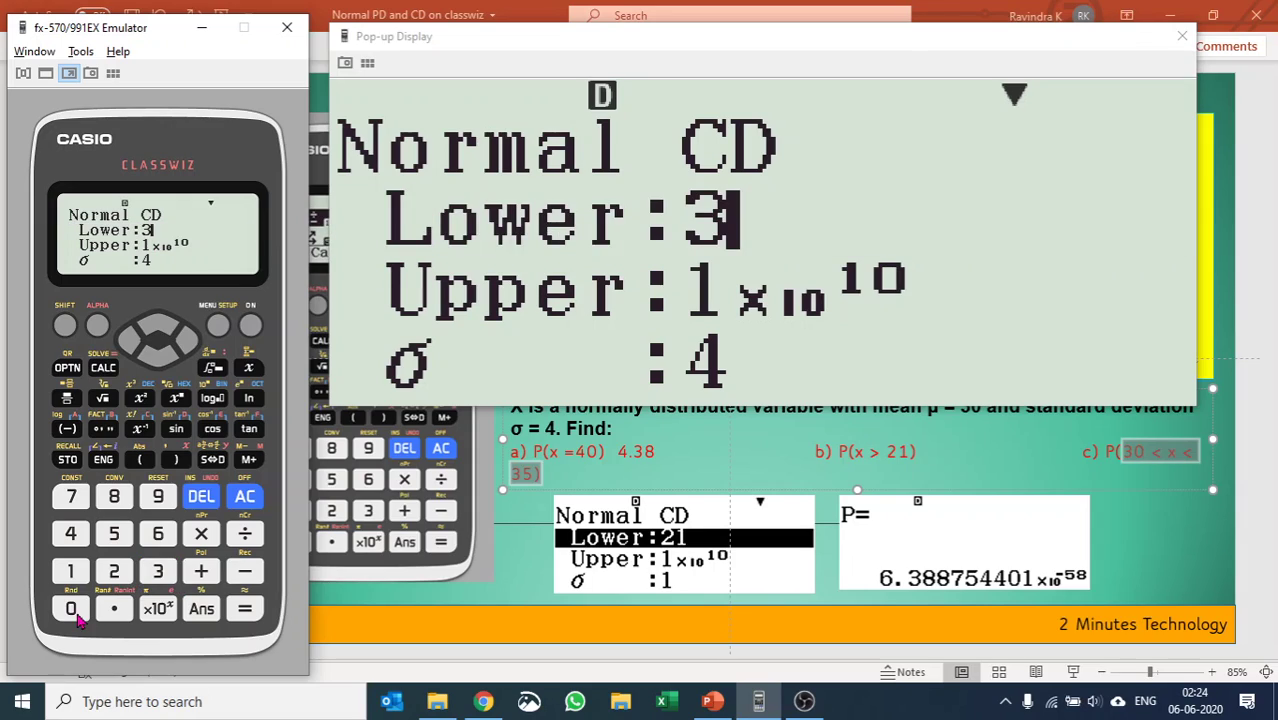
pyautogui.click(72, 612)
pyautogui.click(246, 613)
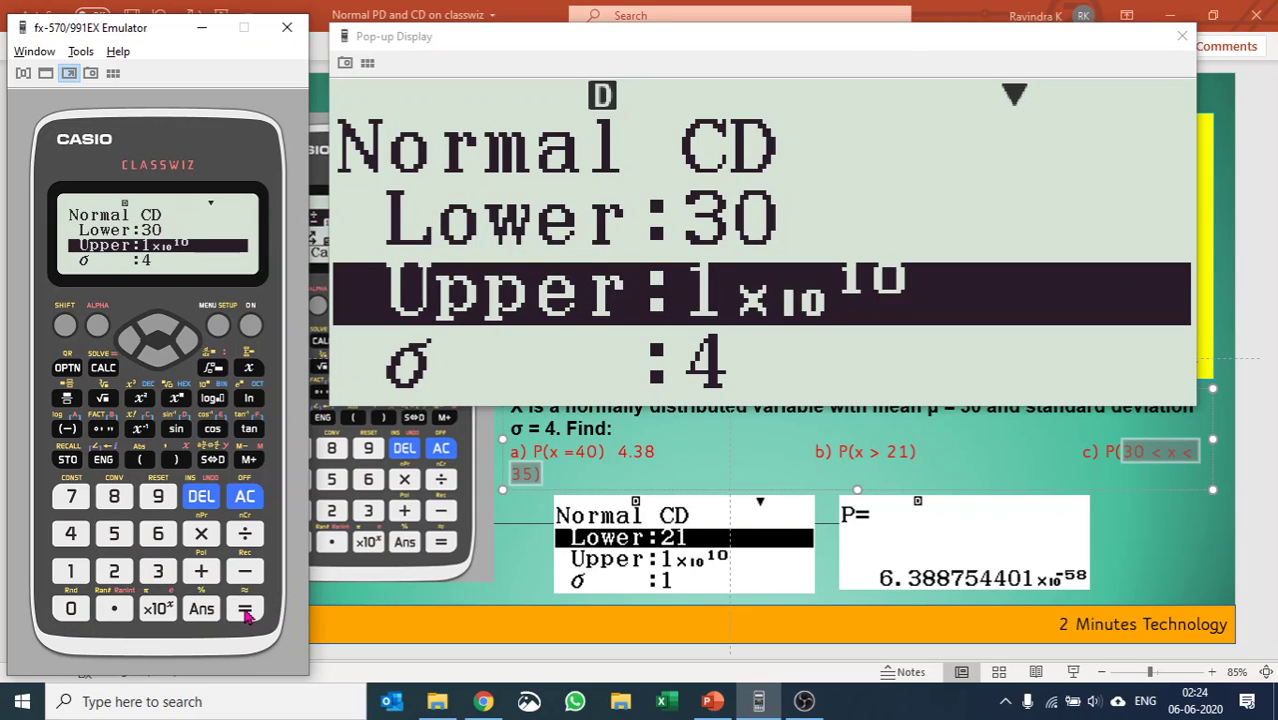
pyautogui.click(156, 575)
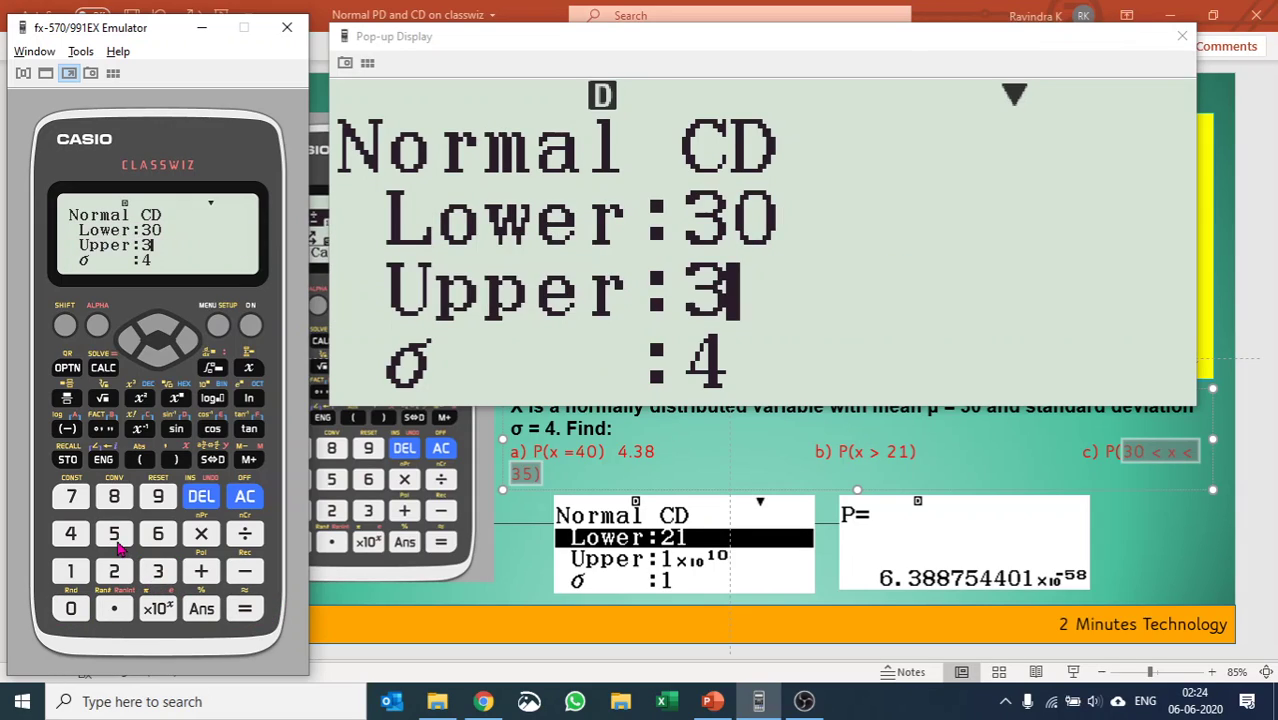
pyautogui.click(115, 537)
pyautogui.click(245, 609)
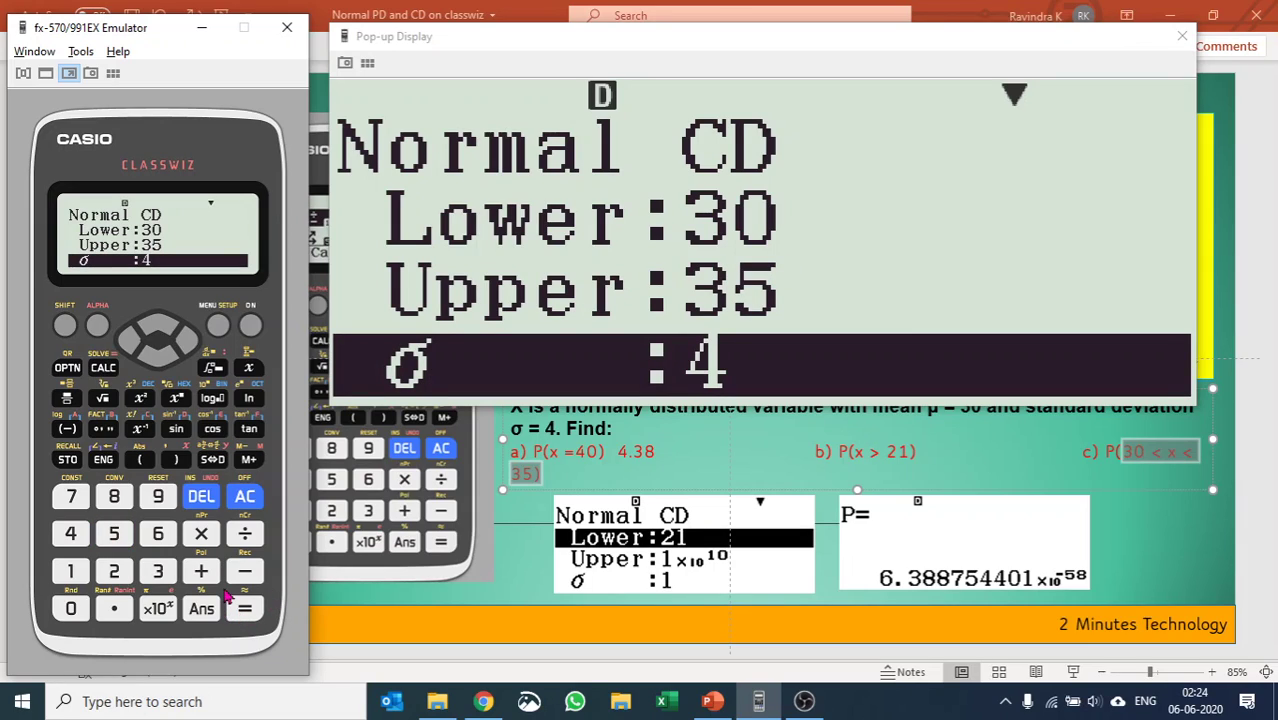
pyautogui.click(158, 357)
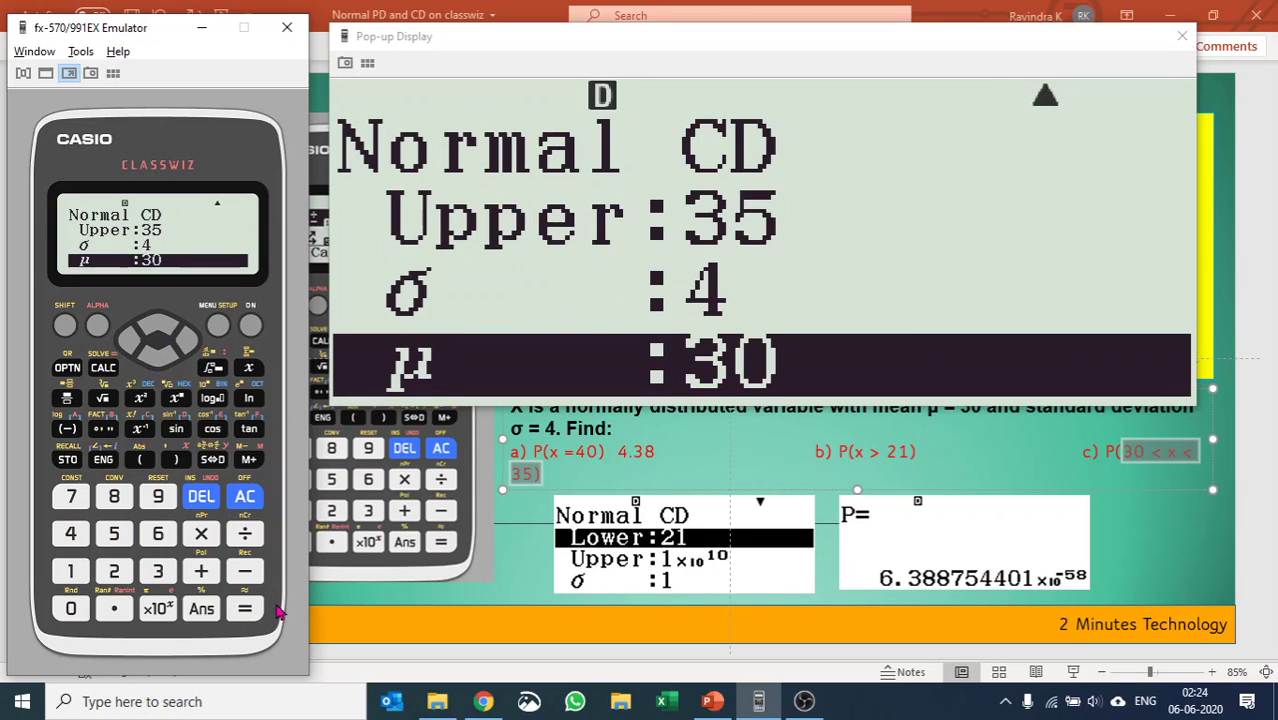
pyautogui.click(245, 608)
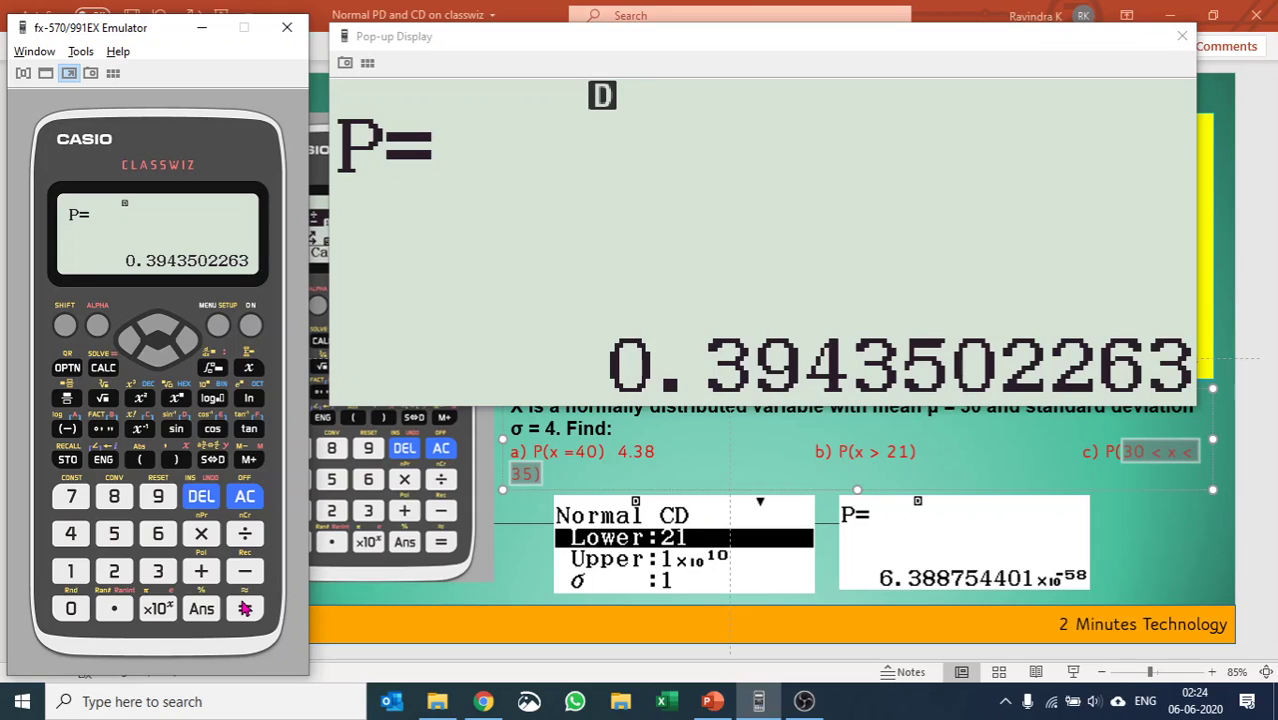
# Step: Open the calculator's Distribution mode and view the further distribution types beyond Binomial PD
pyautogui.click(218, 326)
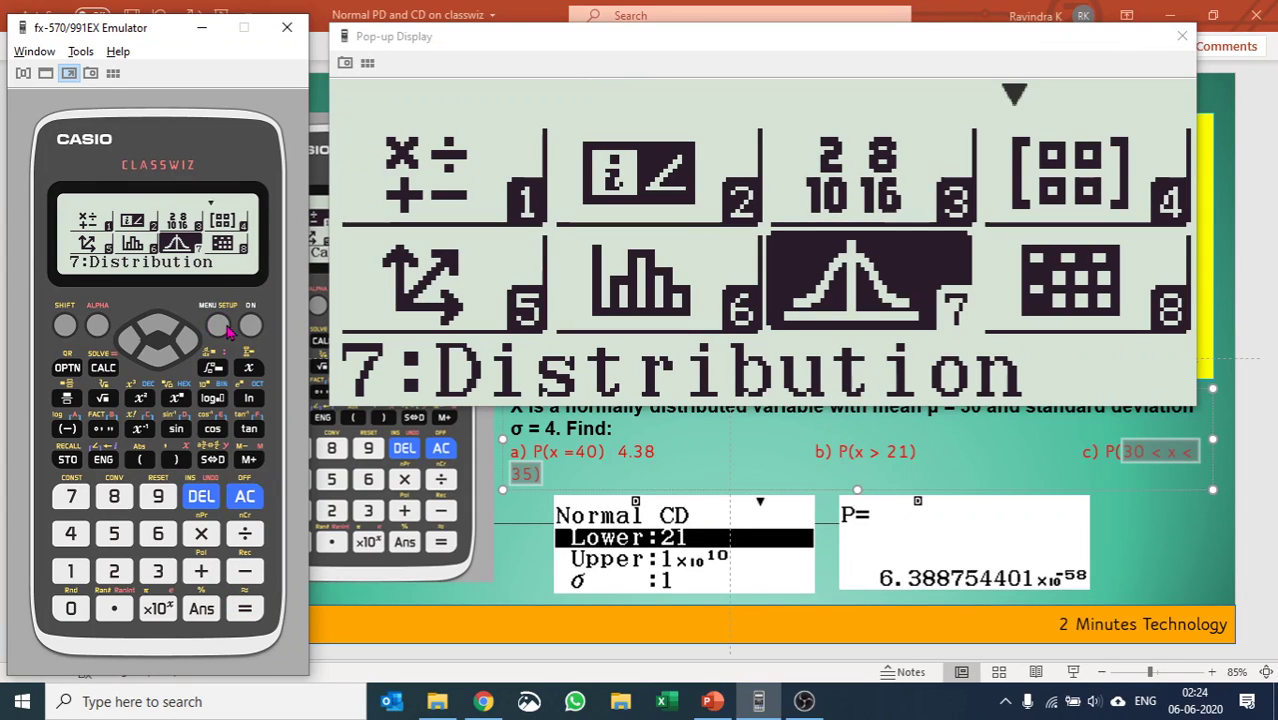
pyautogui.click(245, 608)
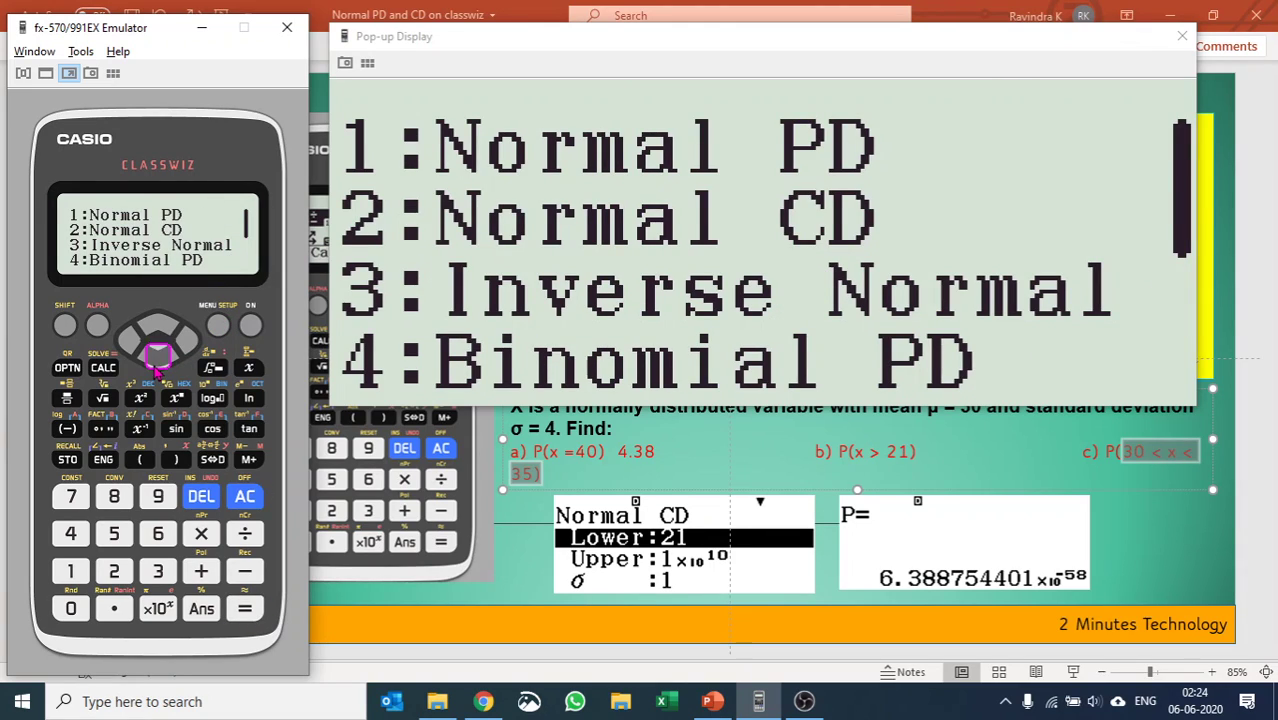
pyautogui.click(156, 358)
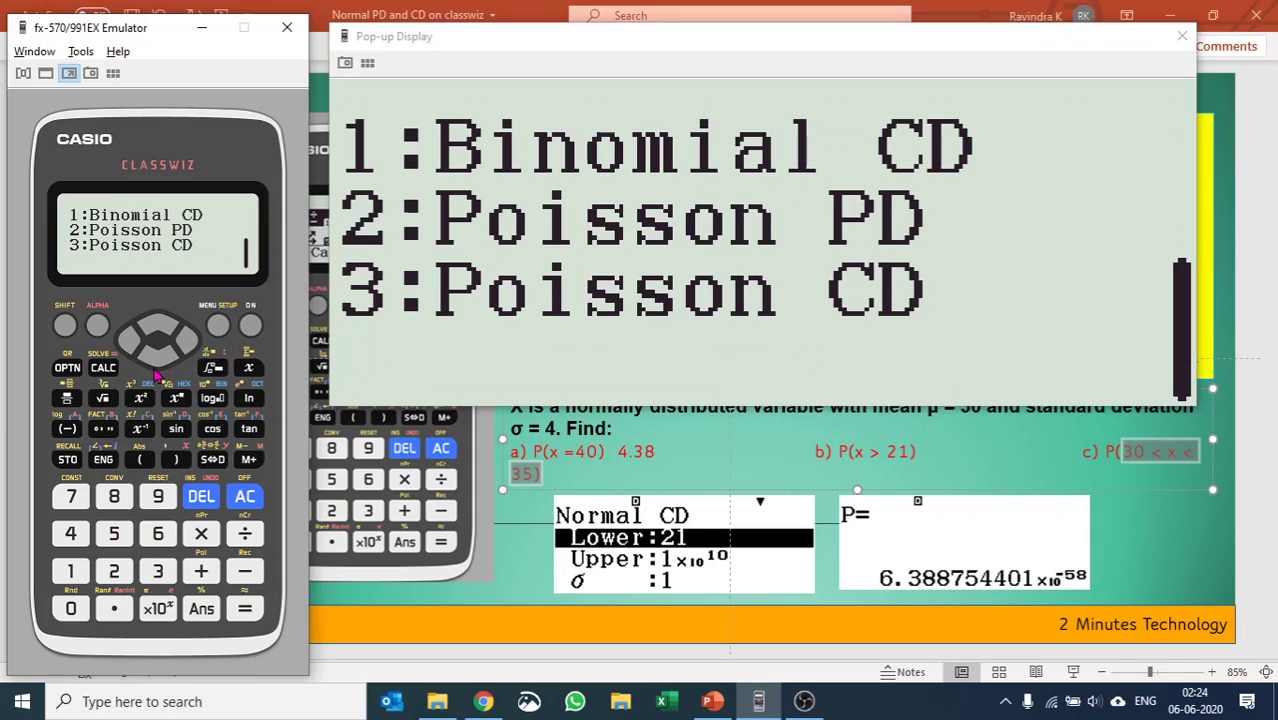